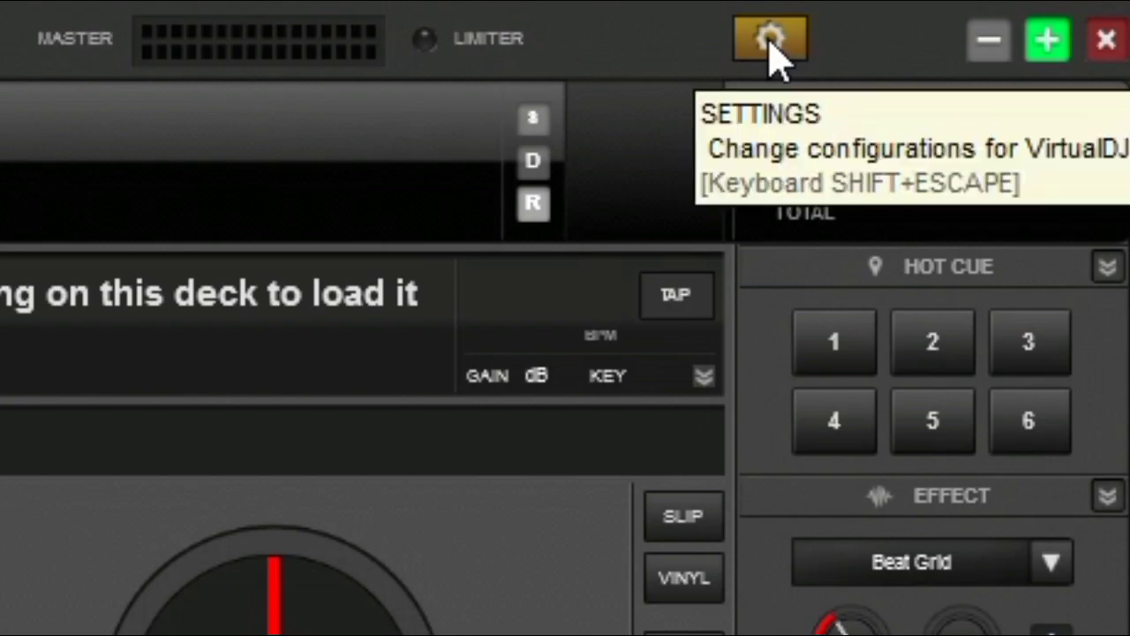
Look through the Effects, Samples, Pads and Other categories of the available extensions in the settings
{"action": "left_click", "coordinate": [769, 42]}
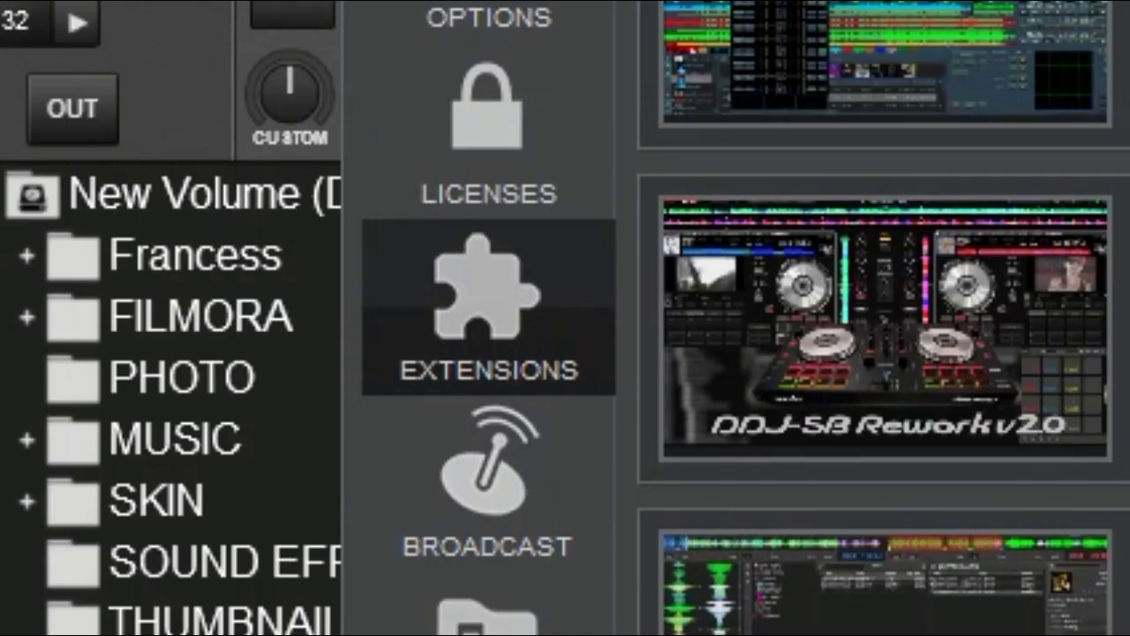
{"action": "left_click", "coordinate": [388, 85]}
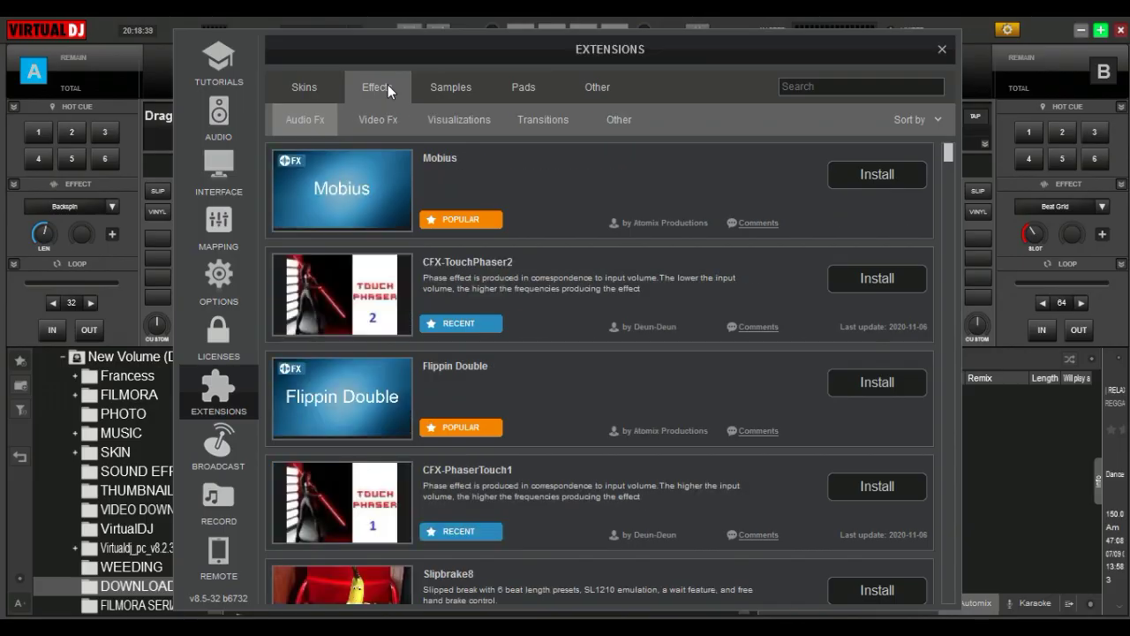
{"action": "left_click", "coordinate": [452, 88]}
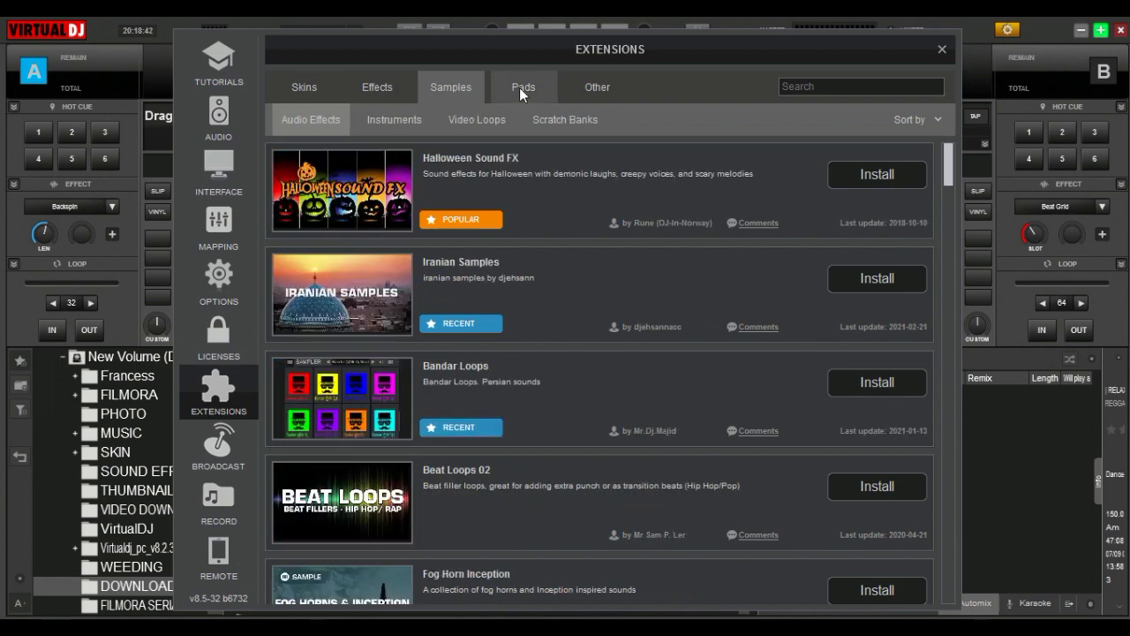
{"action": "left_click", "coordinate": [521, 86]}
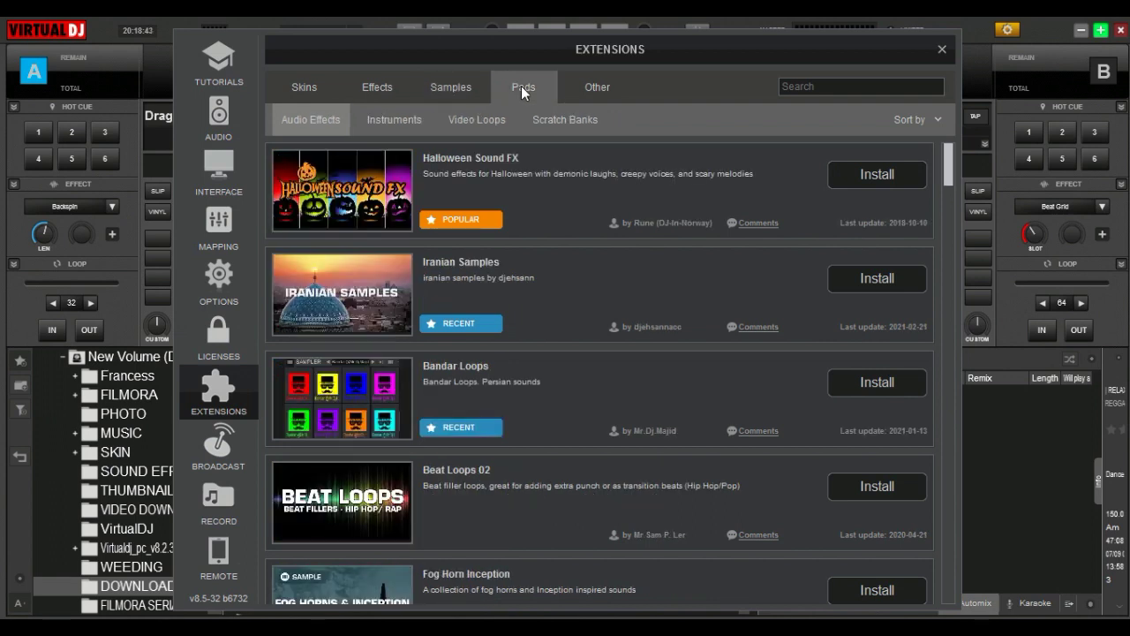
{"action": "left_click", "coordinate": [596, 89]}
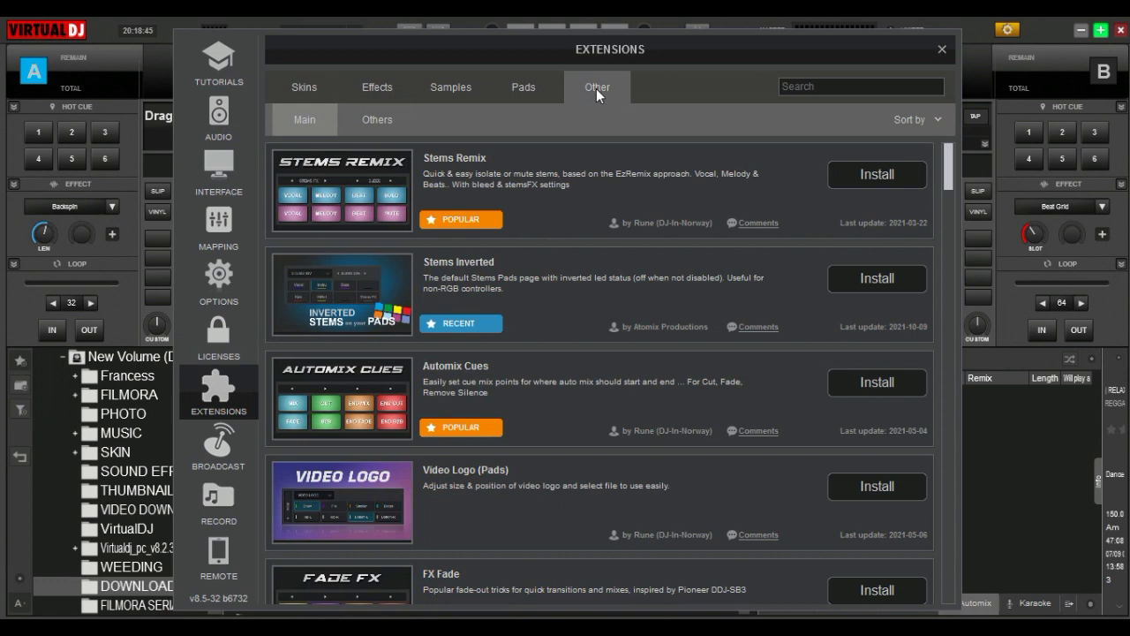
Install the Virtually Pioneer skin from the main skin extensions and dismiss the download dialog
{"action": "left_click", "coordinate": [306, 90]}
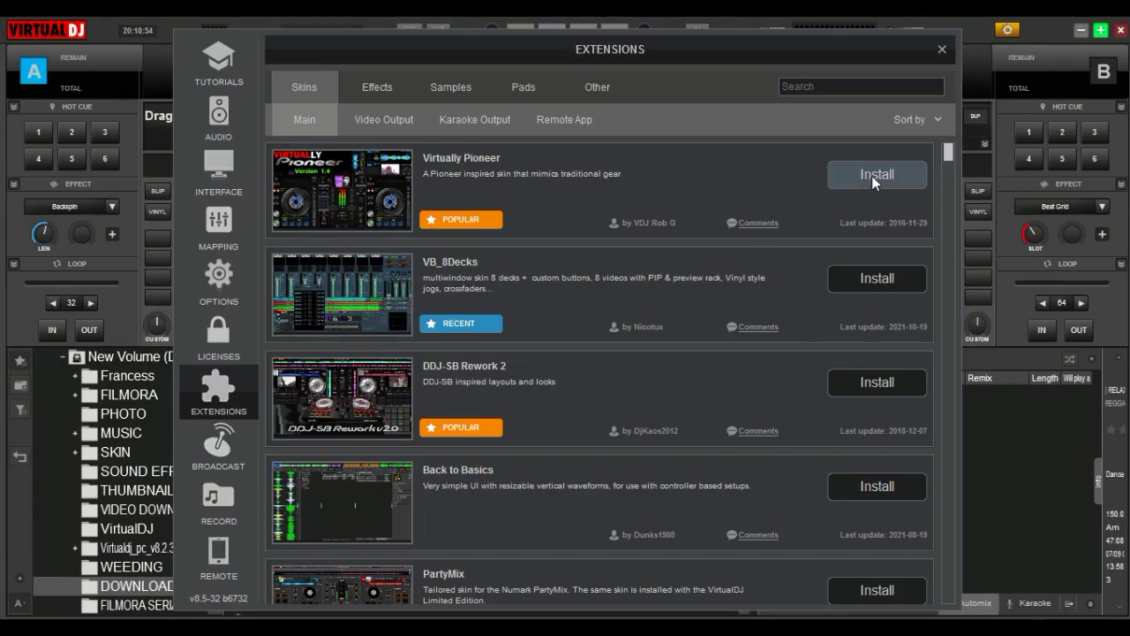
{"action": "left_click", "coordinate": [872, 174]}
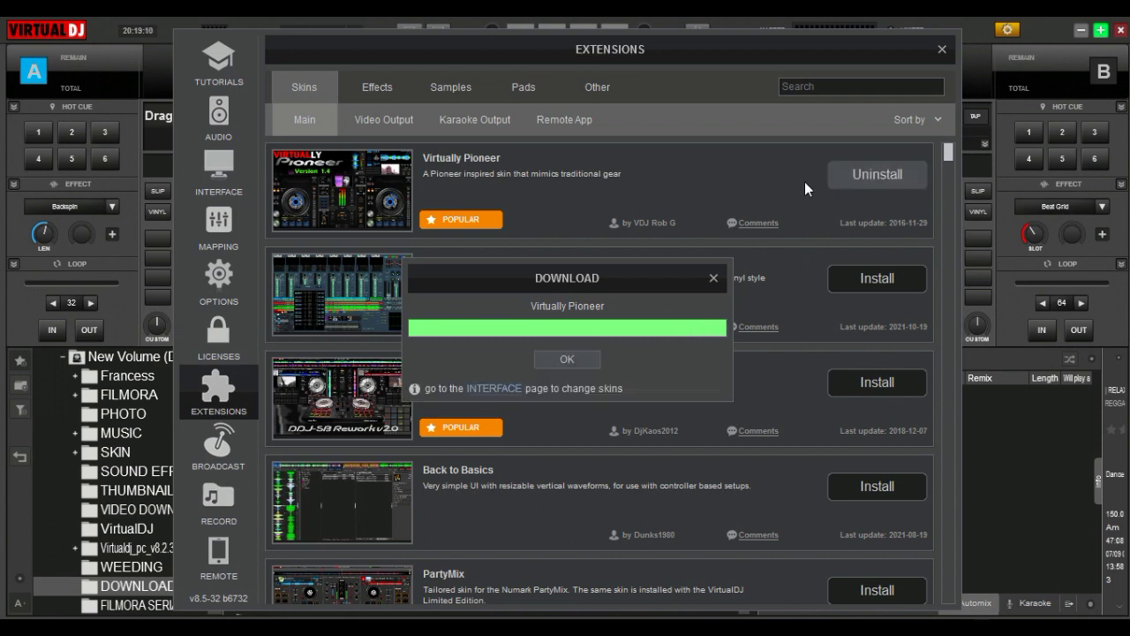
{"action": "left_click", "coordinate": [582, 361]}
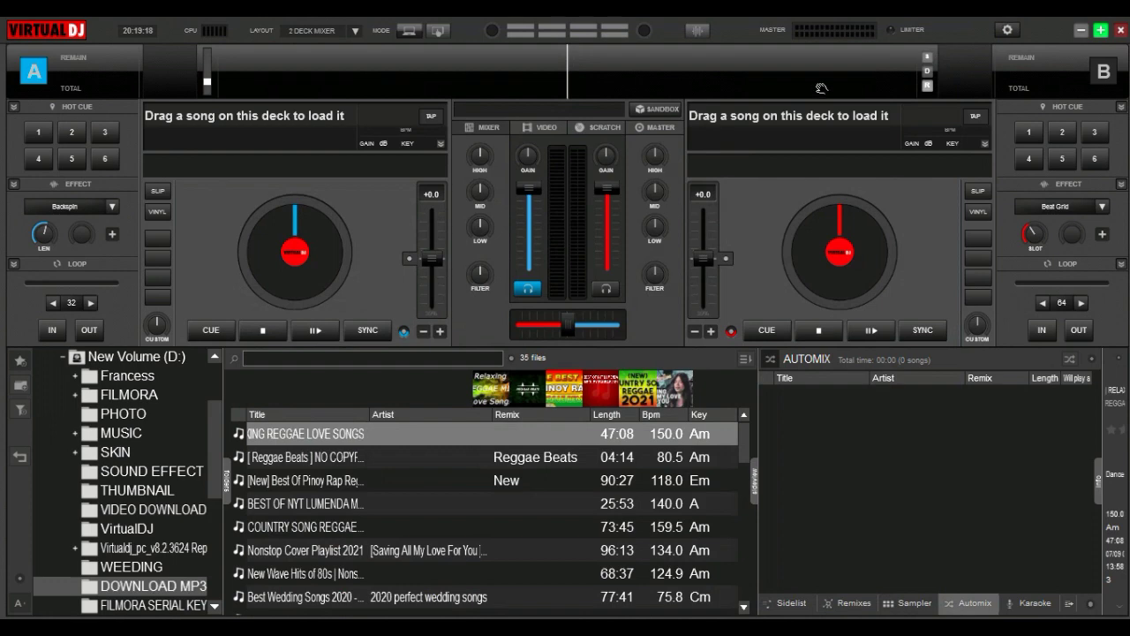
Apply Virtually Pioneer as the main GUI skin in the interface settings and move the settings window aside
{"action": "left_click", "coordinate": [1009, 28]}
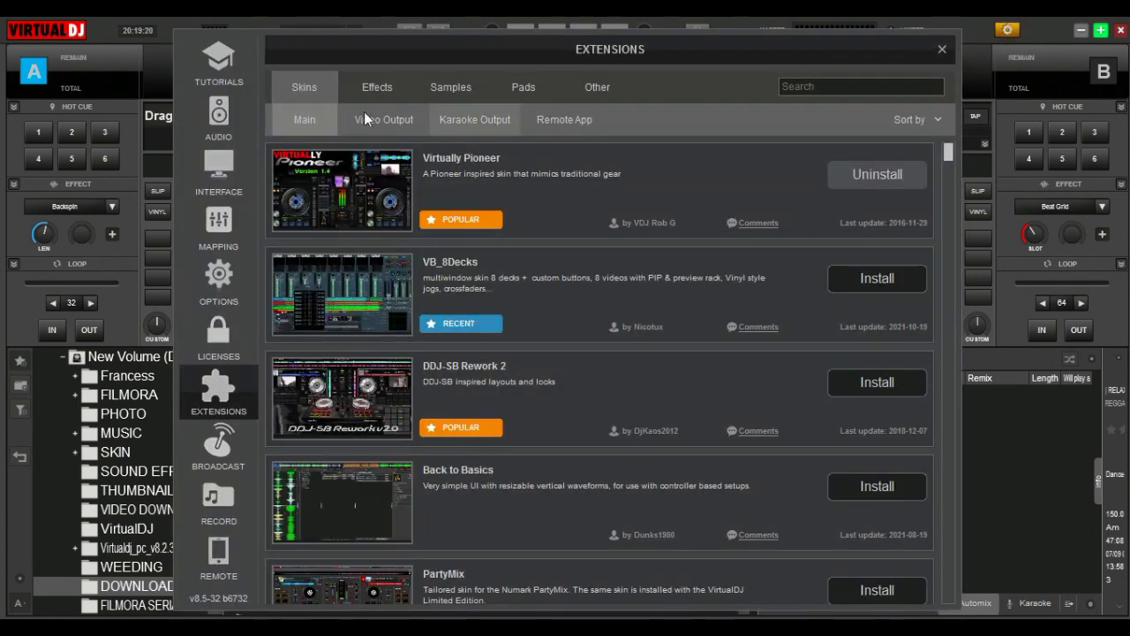
{"action": "left_click", "coordinate": [212, 167]}
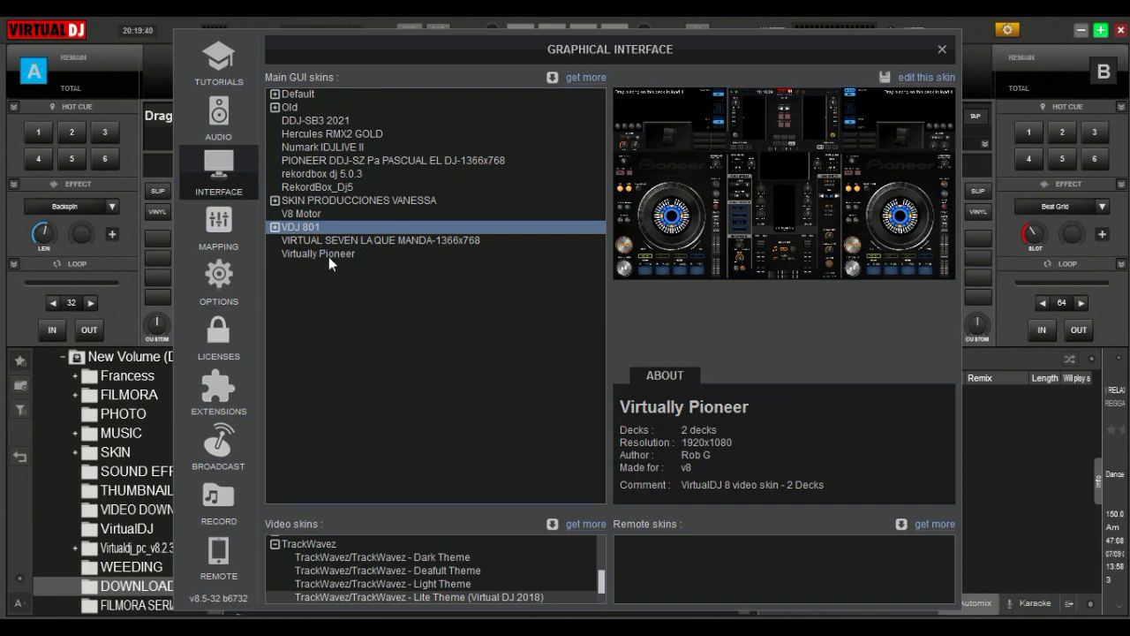
{"action": "left_click", "coordinate": [328, 256]}
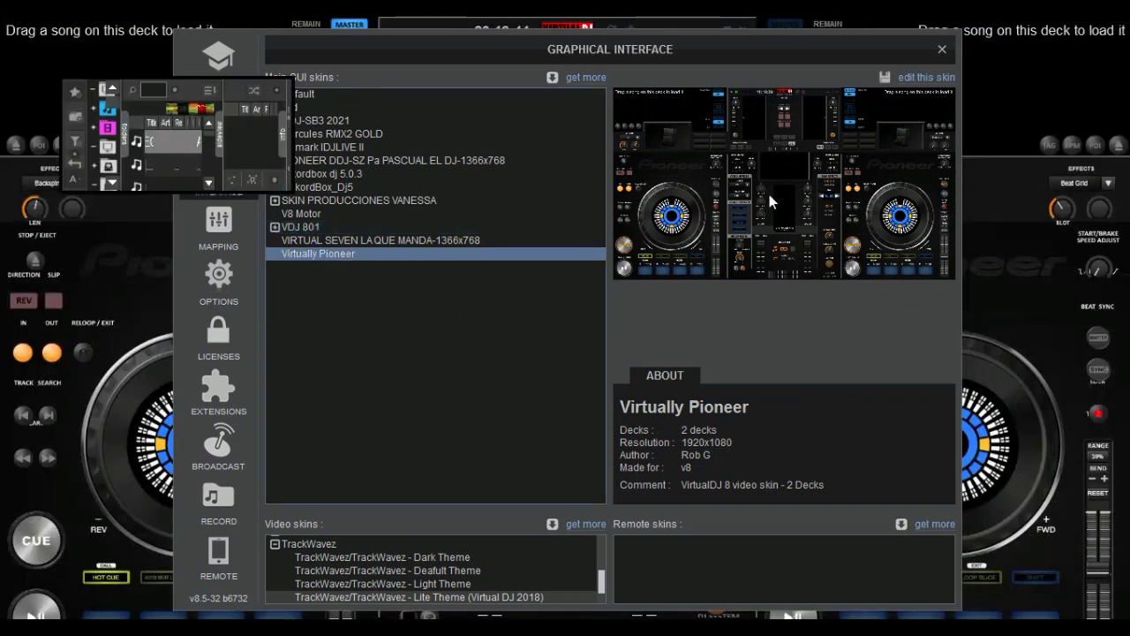
{"action": "left_click_drag", "start_coordinate": [789, 57], "coordinate": [1051, 420]}
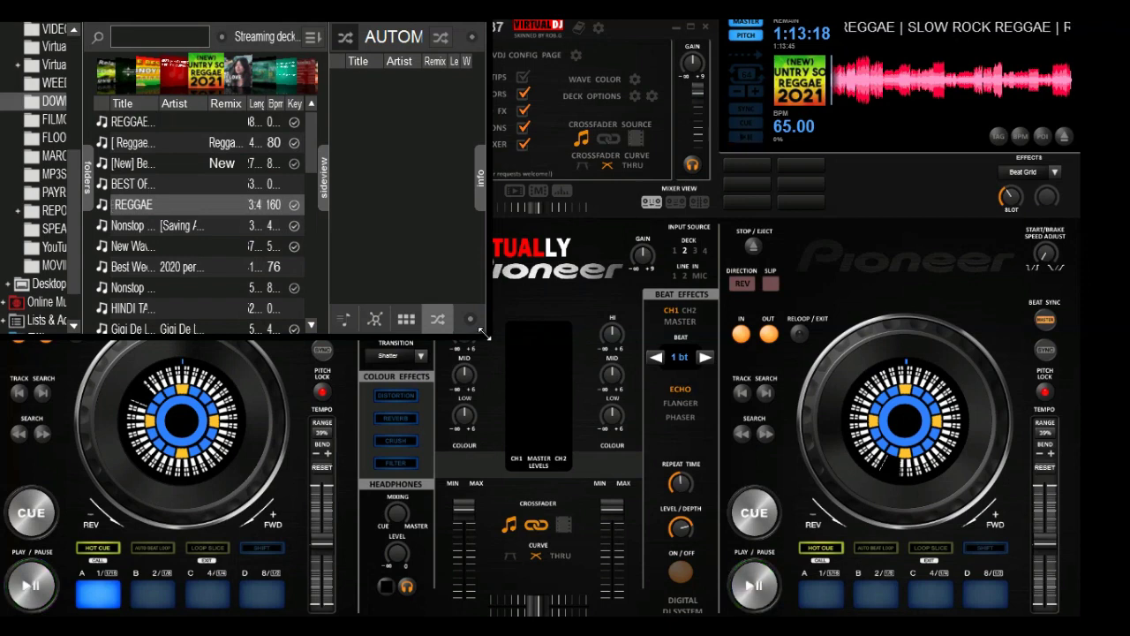
Enlarge the floating song browser, then load the COUNTRY SONG REGGAE track on deck 2 and play it
{"action": "left_click_drag", "start_coordinate": [484, 333], "coordinate": [589, 426]}
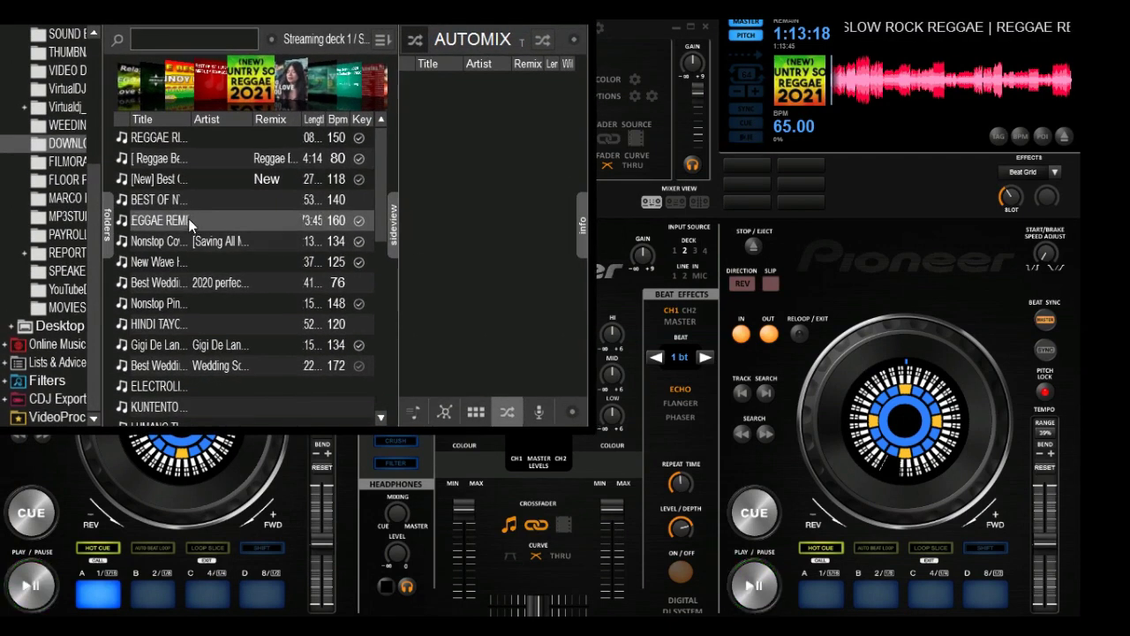
{"action": "left_click_drag", "start_coordinate": [189, 218], "coordinate": [888, 119]}
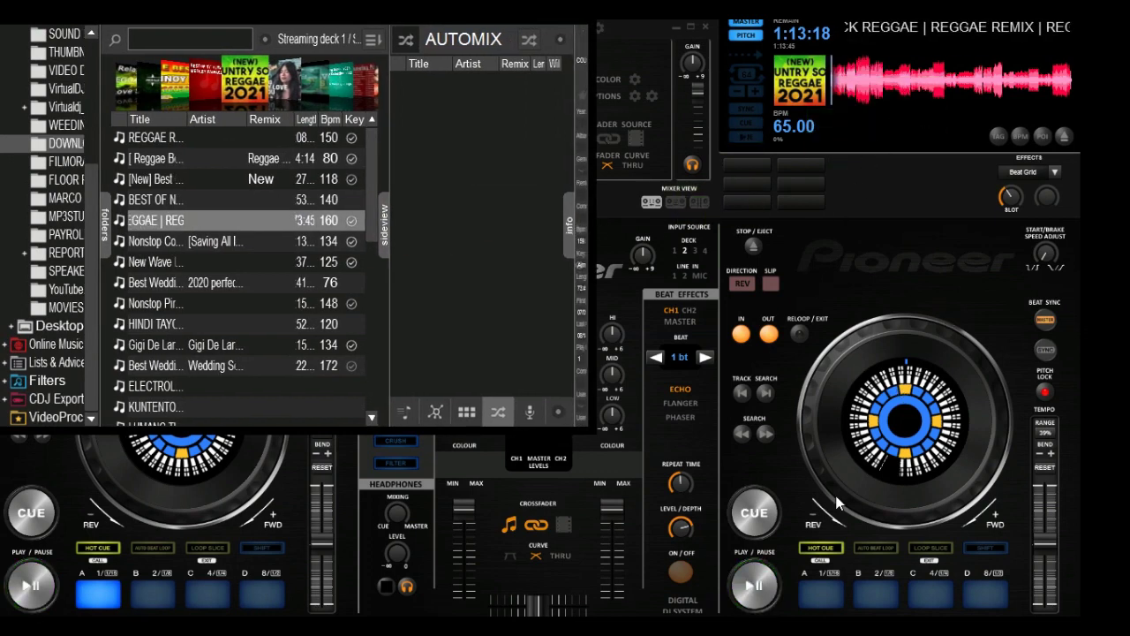
{"action": "left_click", "coordinate": [753, 586]}
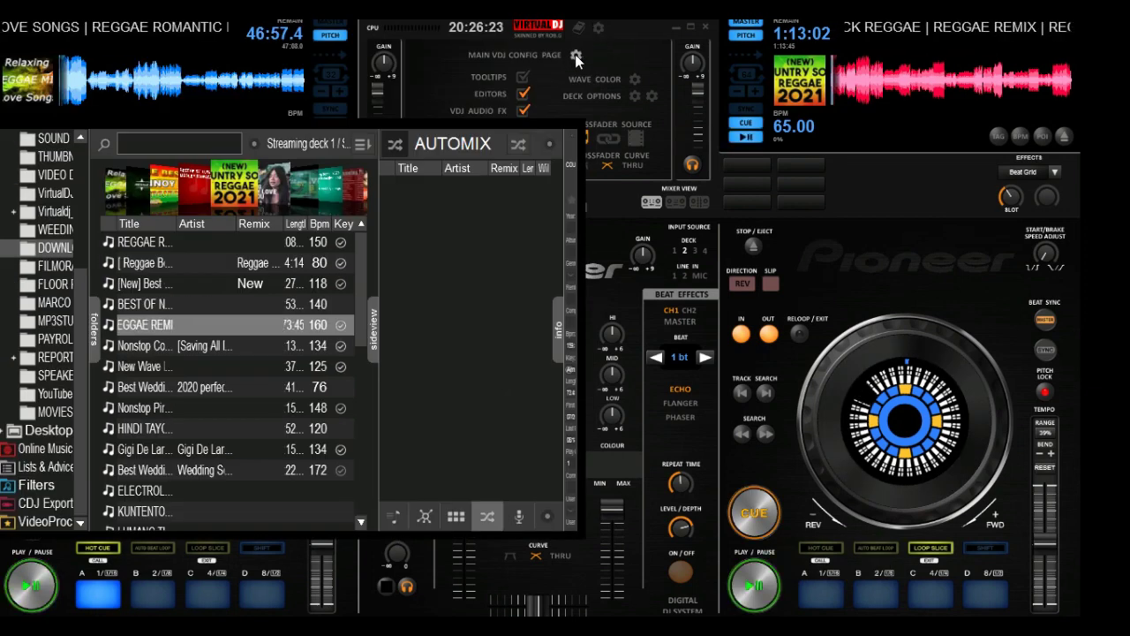
Find the X-96 by Zanard skin among the main skin extensions and install it
{"action": "left_click", "coordinate": [576, 56]}
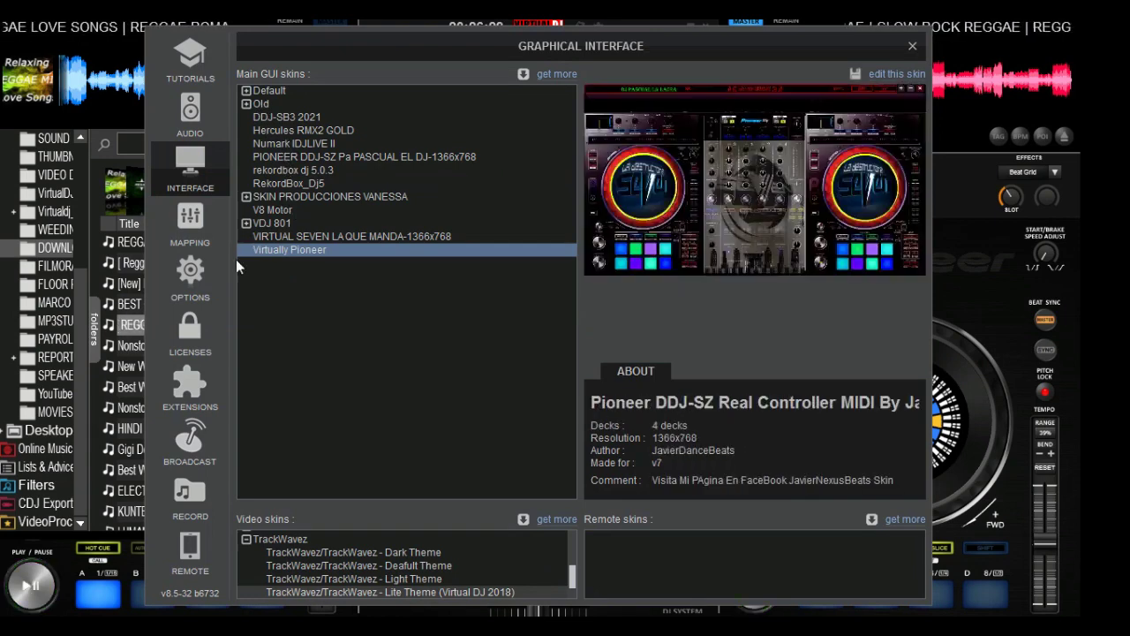
{"action": "left_click", "coordinate": [187, 394]}
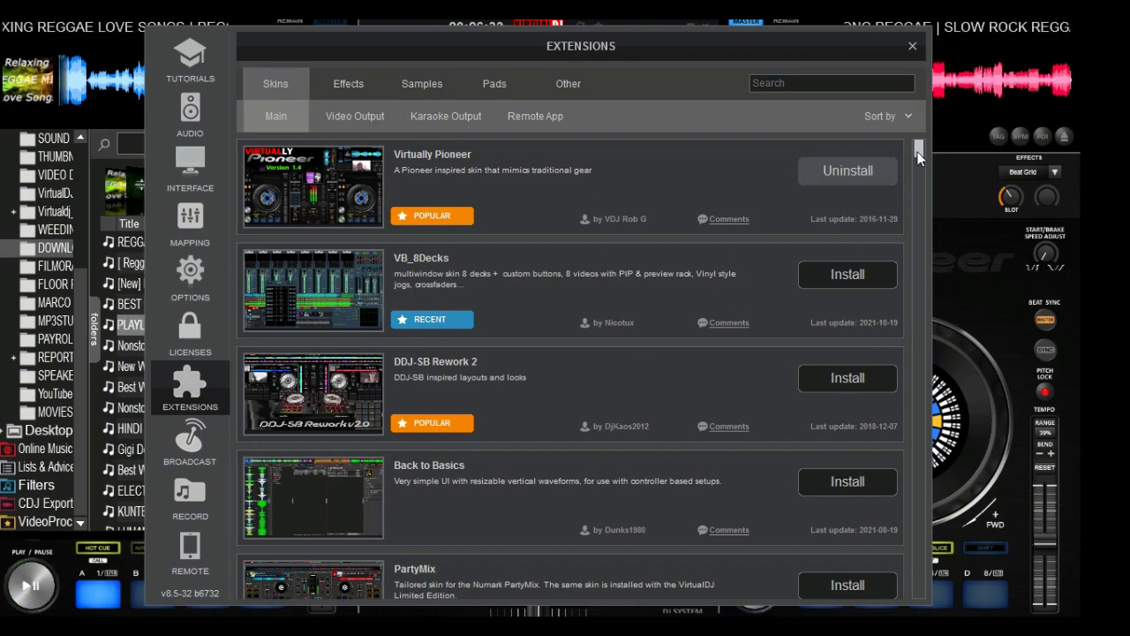
{"action": "left_click_drag", "start_coordinate": [917, 152], "coordinate": [840, 295]}
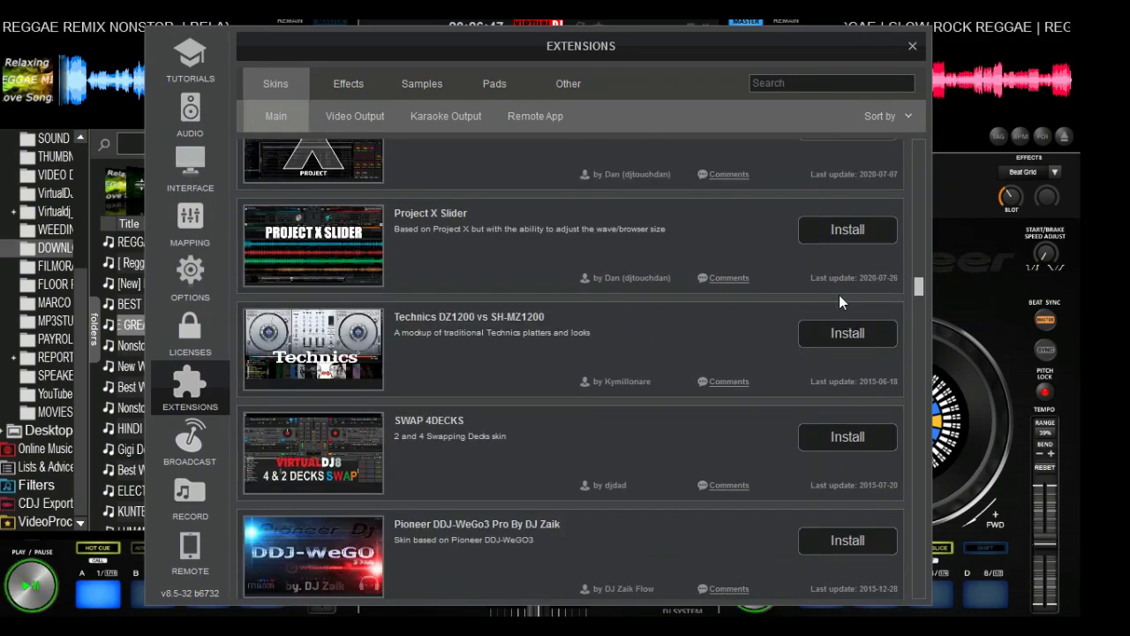
{"action": "scroll", "coordinate": [839, 295], "scroll_direction": "down", "scroll_amount": 4}
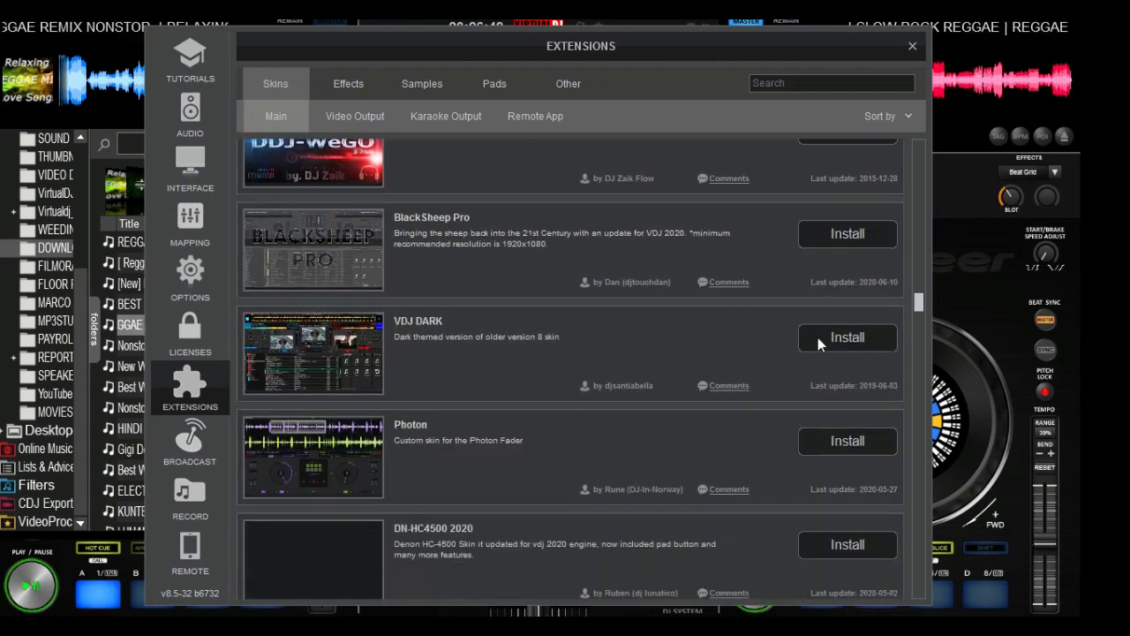
{"action": "scroll", "coordinate": [817, 337], "scroll_direction": "down", "scroll_amount": 4}
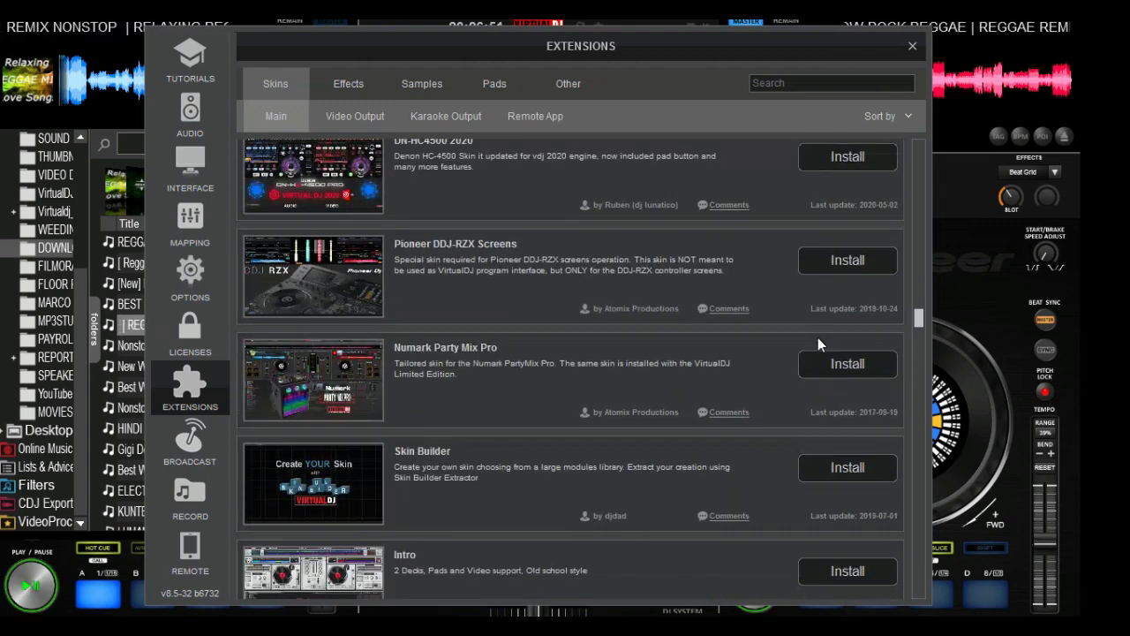
{"action": "scroll", "coordinate": [817, 338], "scroll_direction": "down", "scroll_amount": 1}
{"action": "scroll", "coordinate": [818, 337], "scroll_direction": "down", "scroll_amount": 1}
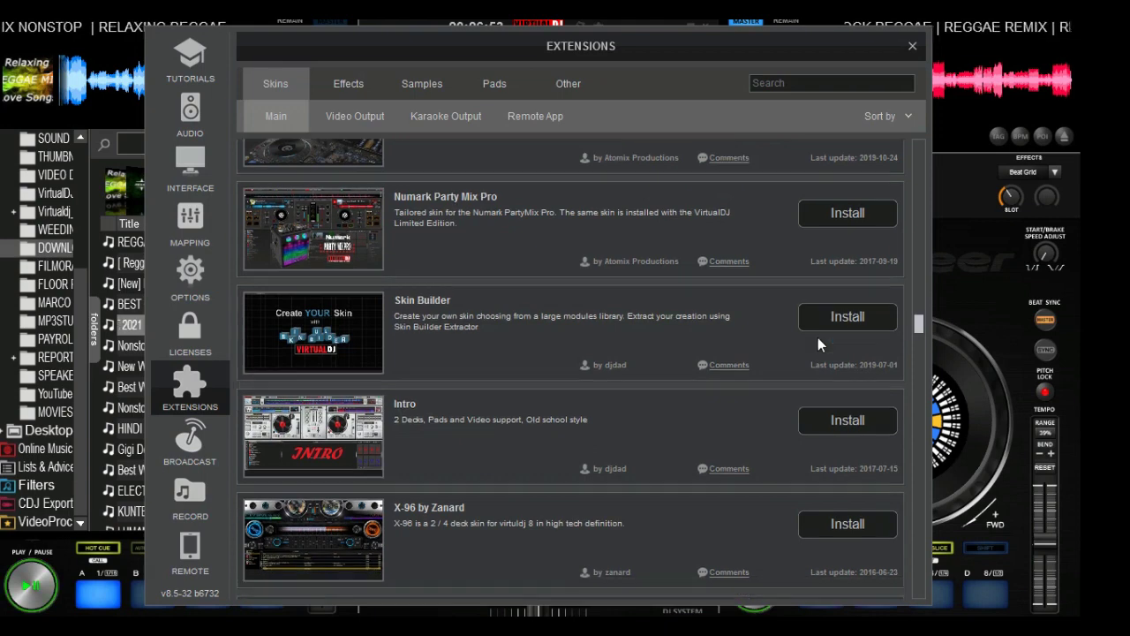
{"action": "scroll", "coordinate": [818, 344], "scroll_direction": "down", "scroll_amount": 1}
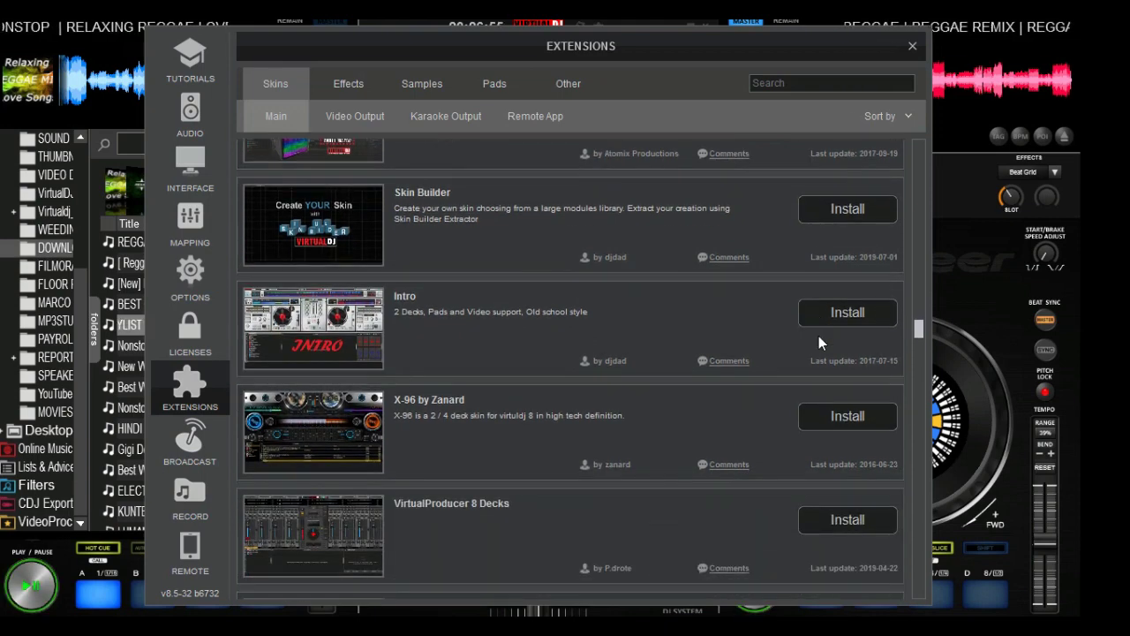
{"action": "scroll", "coordinate": [818, 336], "scroll_direction": "down", "scroll_amount": 1}
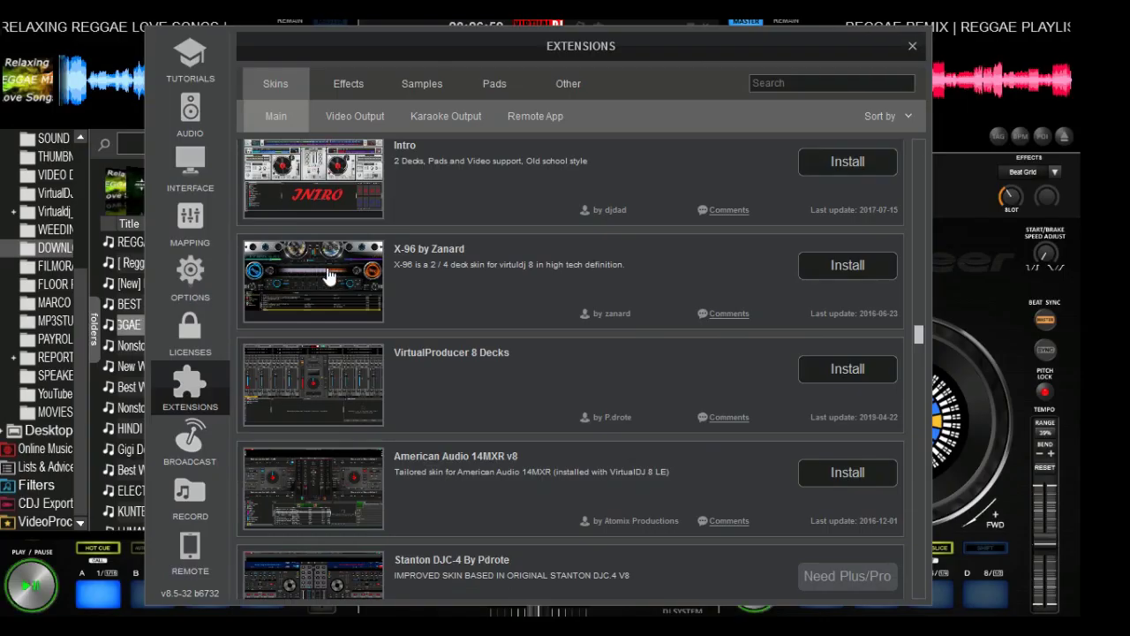
{"action": "left_click", "coordinate": [854, 266]}
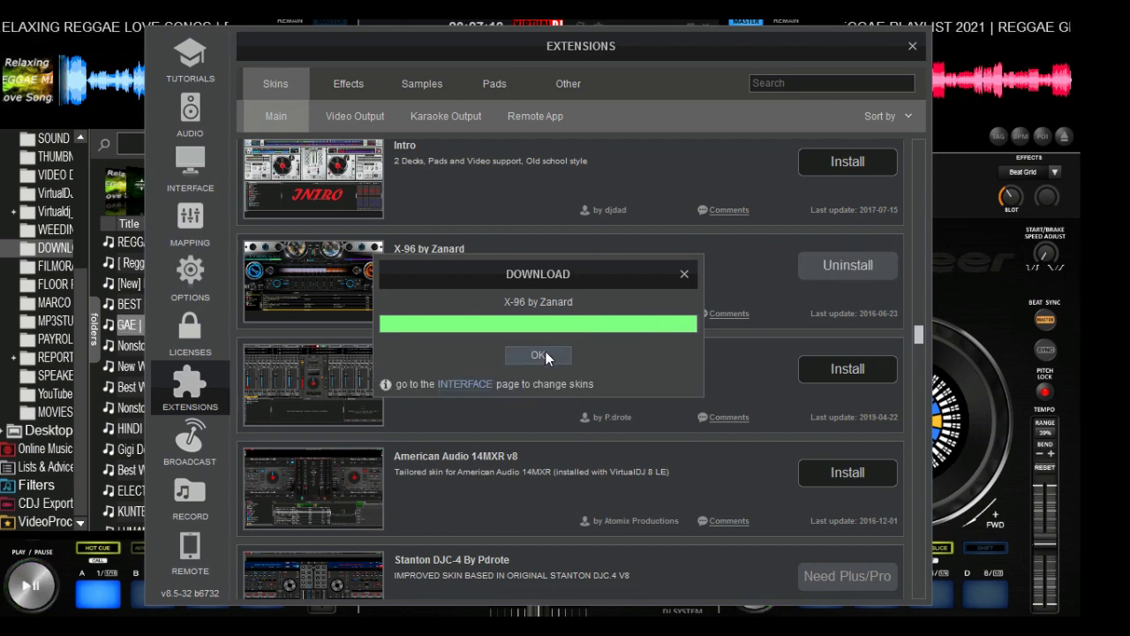
{"action": "left_click", "coordinate": [546, 352]}
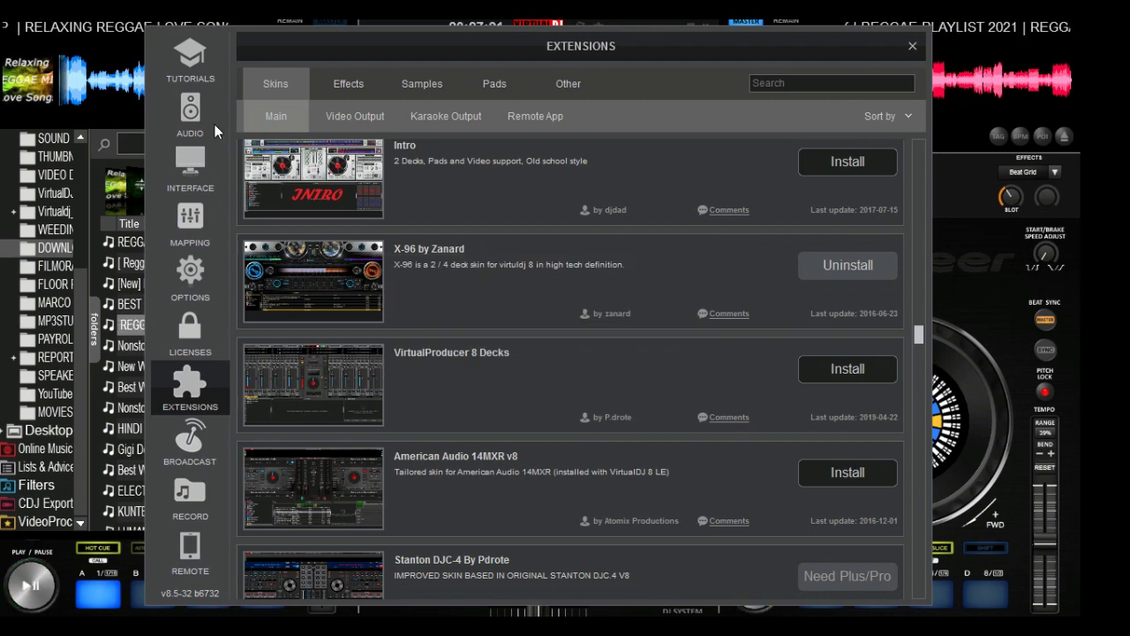
Apply X-96 by Zanard as the main GUI skin, move the settings window off the decks and close it
{"action": "left_click", "coordinate": [189, 170]}
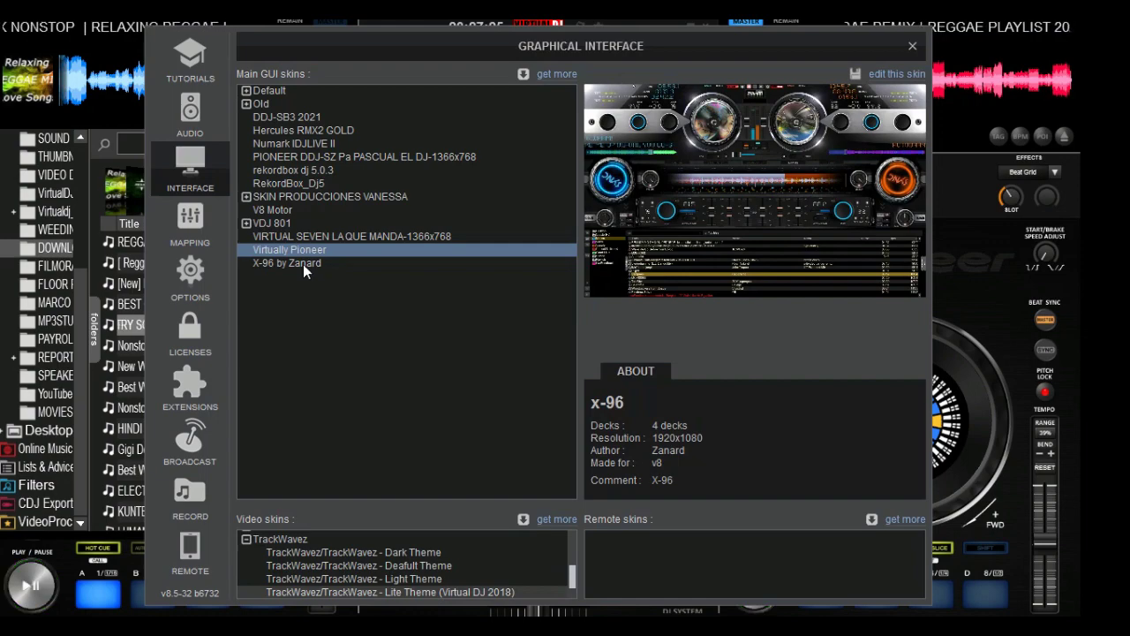
{"action": "left_click", "coordinate": [303, 264]}
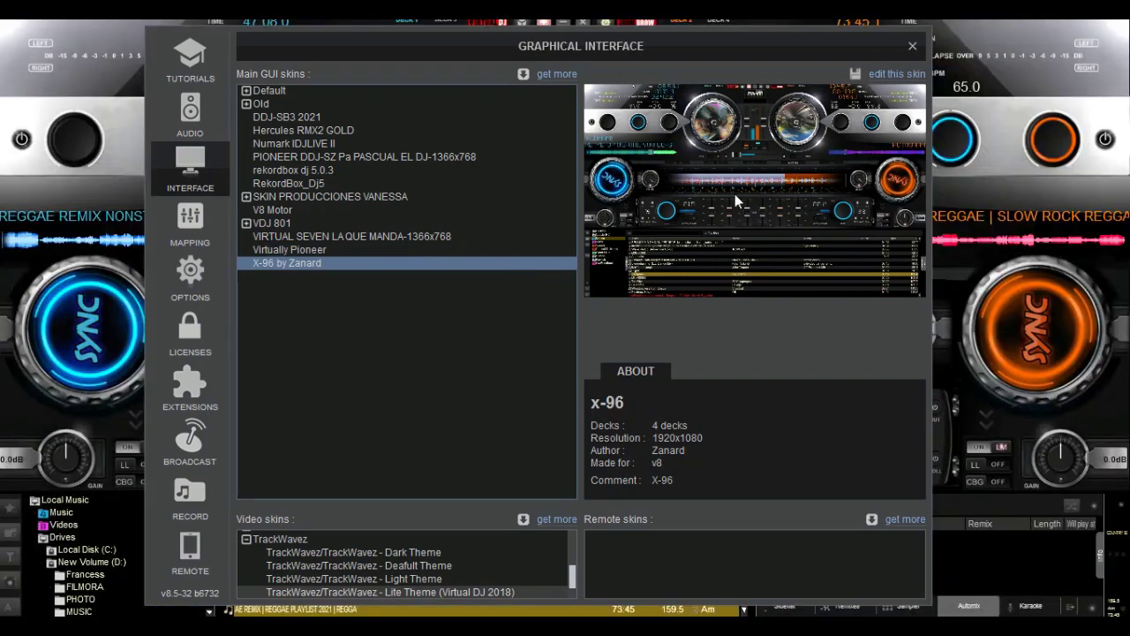
{"action": "left_click_drag", "start_coordinate": [810, 51], "coordinate": [856, 533]}
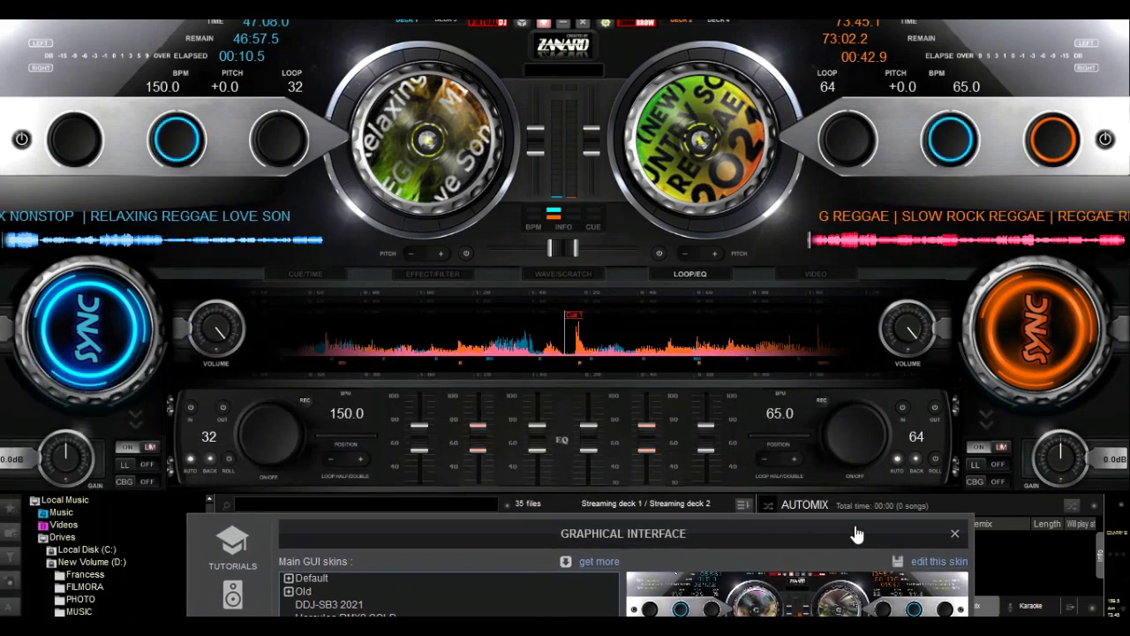
{"action": "left_click_drag", "start_coordinate": [856, 534], "coordinate": [757, 279]}
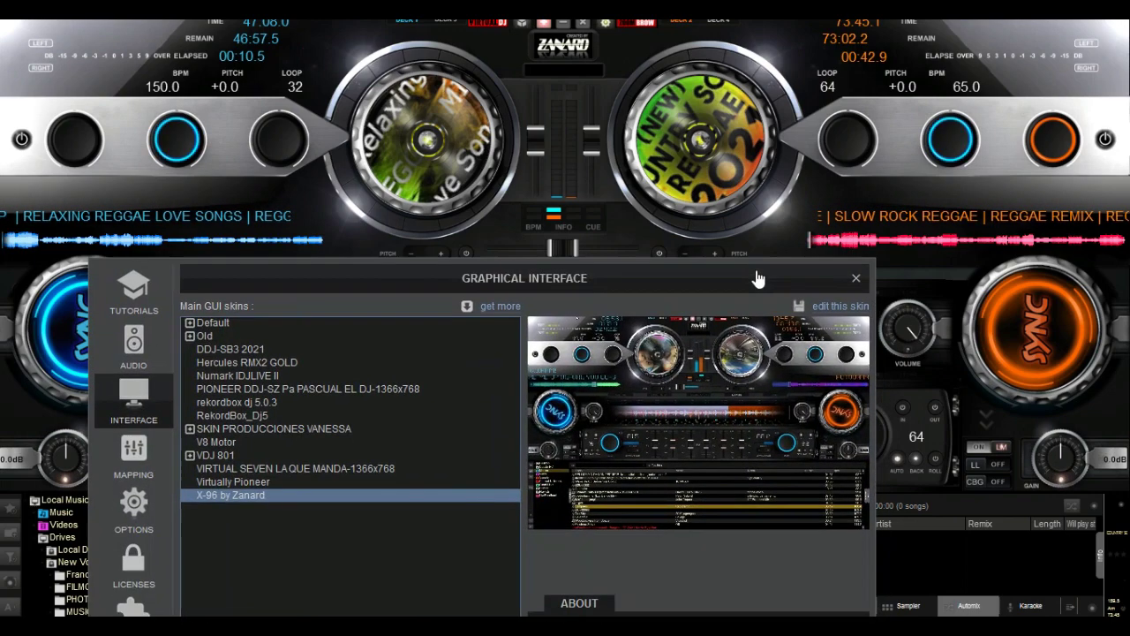
{"action": "left_click", "coordinate": [855, 278]}
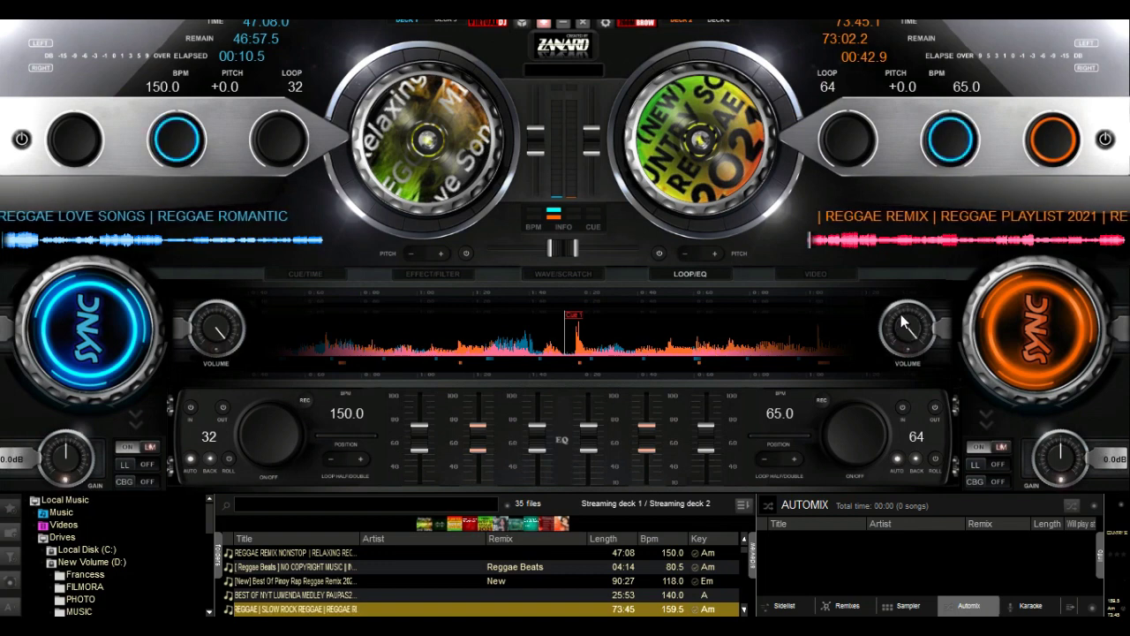
Try out the 64-beat loop on deck 2 by switching it on and off again
{"action": "left_click", "coordinate": [858, 441]}
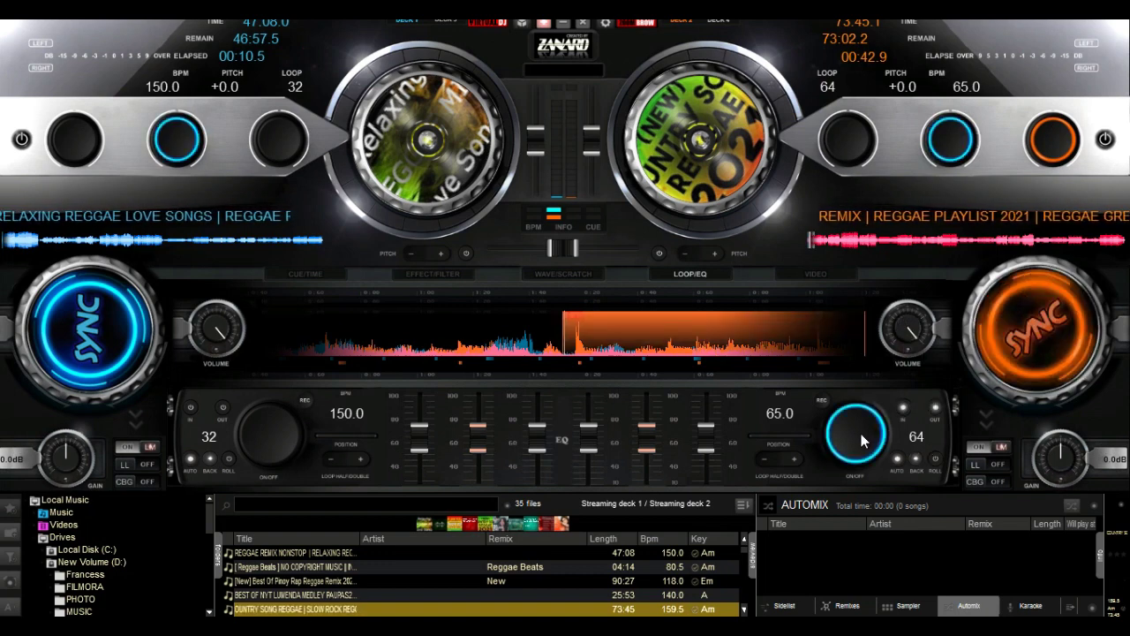
{"action": "left_click", "coordinate": [862, 440]}
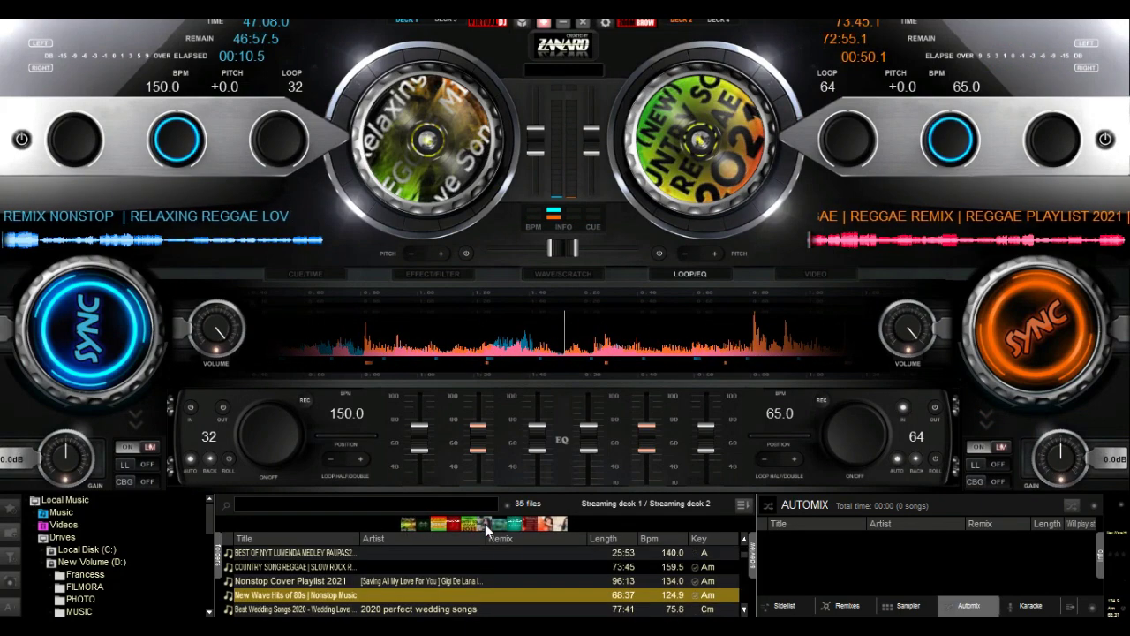
Increase the text size of the song browser and open the Local Music folder
{"action": "scroll", "coordinate": [484, 524], "scroll_direction": "down", "scroll_amount": 2}
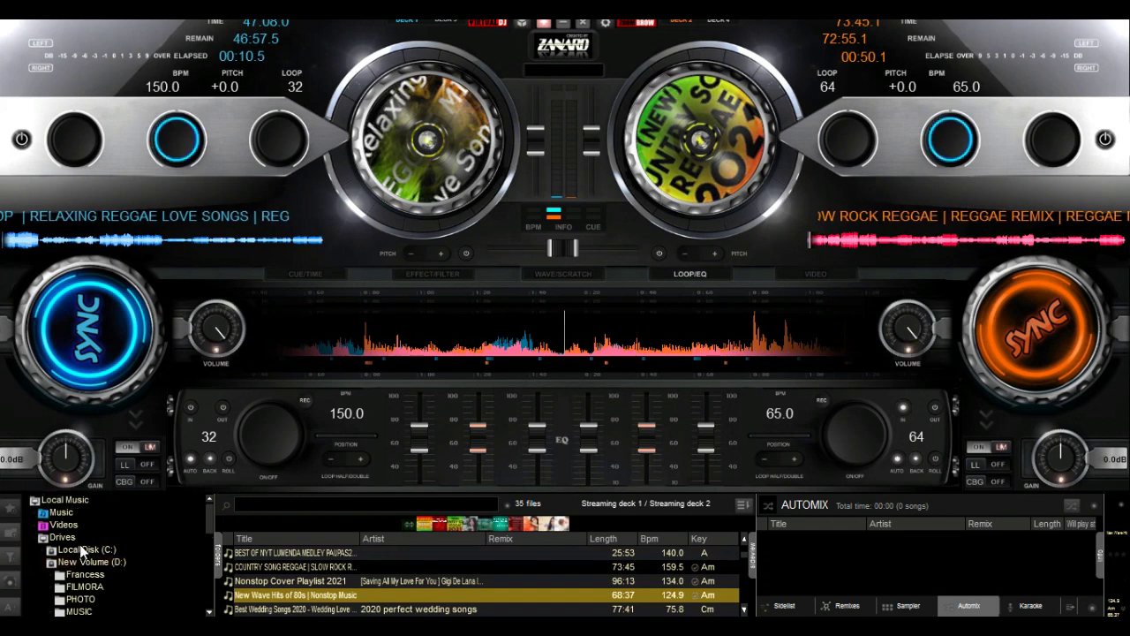
{"action": "left_click", "coordinate": [14, 609]}
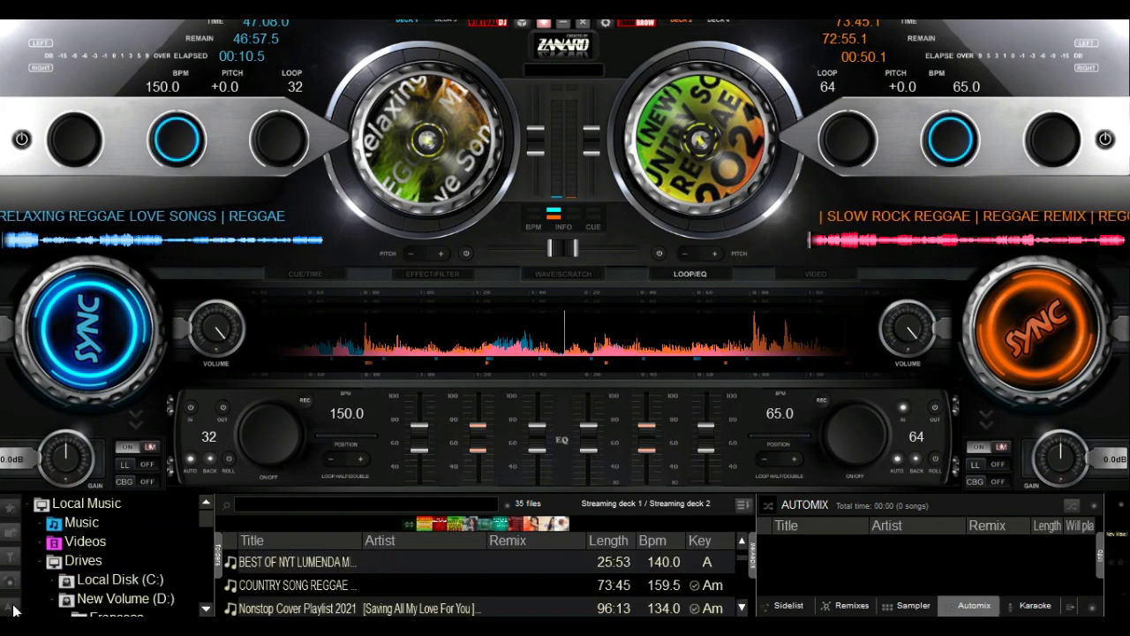
{"action": "left_click", "coordinate": [43, 506]}
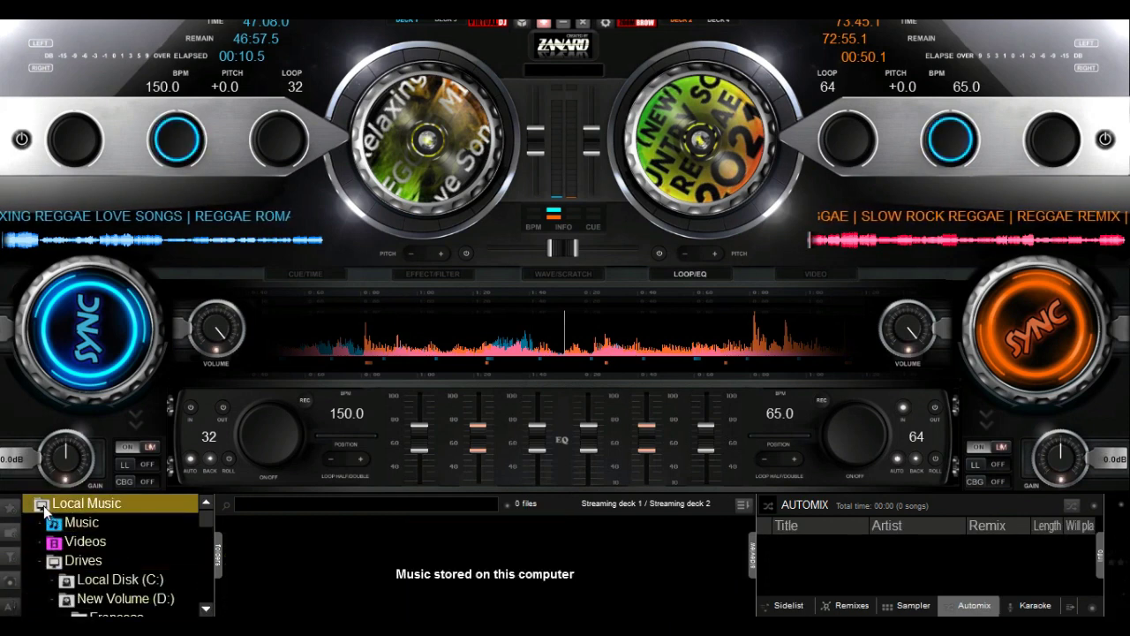
Collapse and re-expand Local Music in the folder tree and open its Desktop folder
{"action": "left_click", "coordinate": [44, 506]}
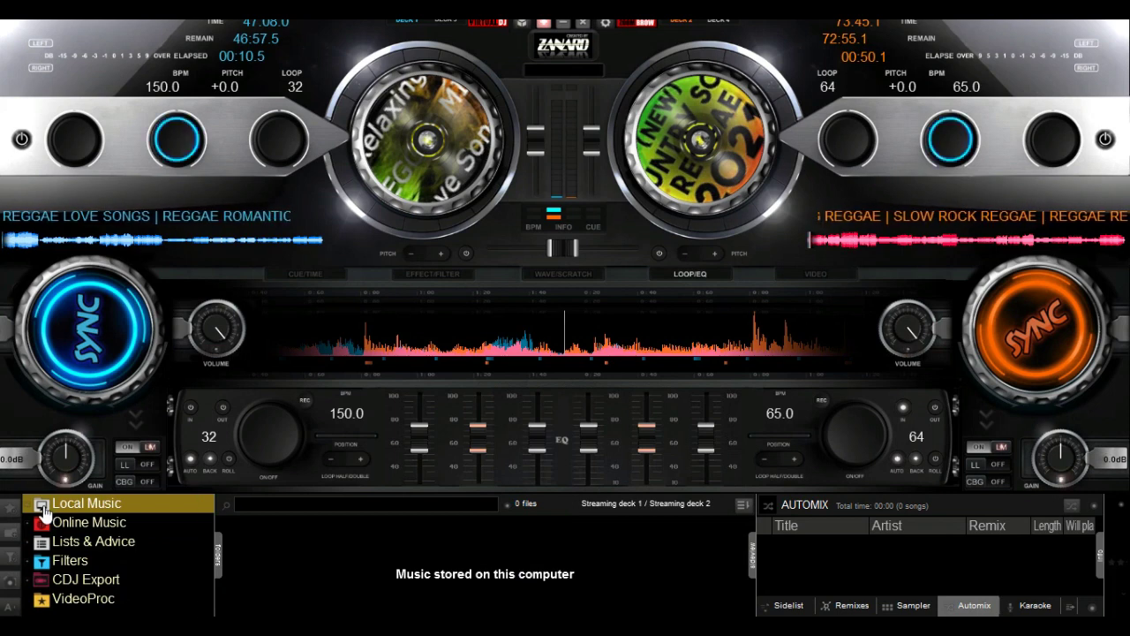
{"action": "left_click", "coordinate": [43, 505]}
{"action": "left_click", "coordinate": [75, 580]}
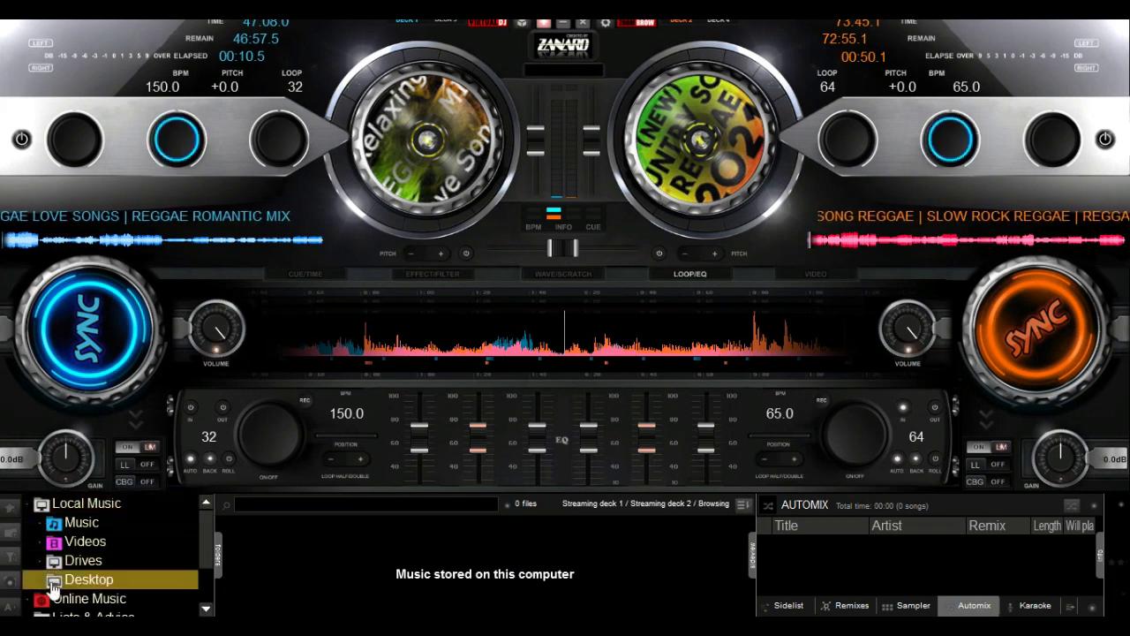
Load and play "Christmas song disco medley" on deck 1 and slightly raise the third EQ slider of that deck
{"action": "left_click", "coordinate": [329, 562]}
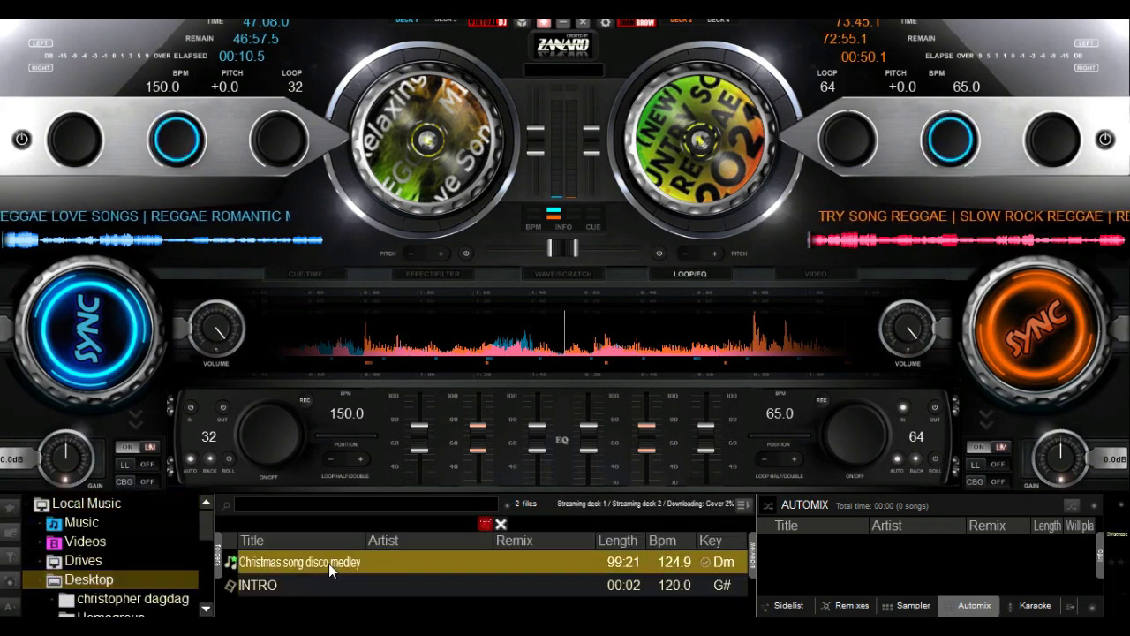
{"action": "left_click_drag", "start_coordinate": [425, 238], "coordinate": [431, 167]}
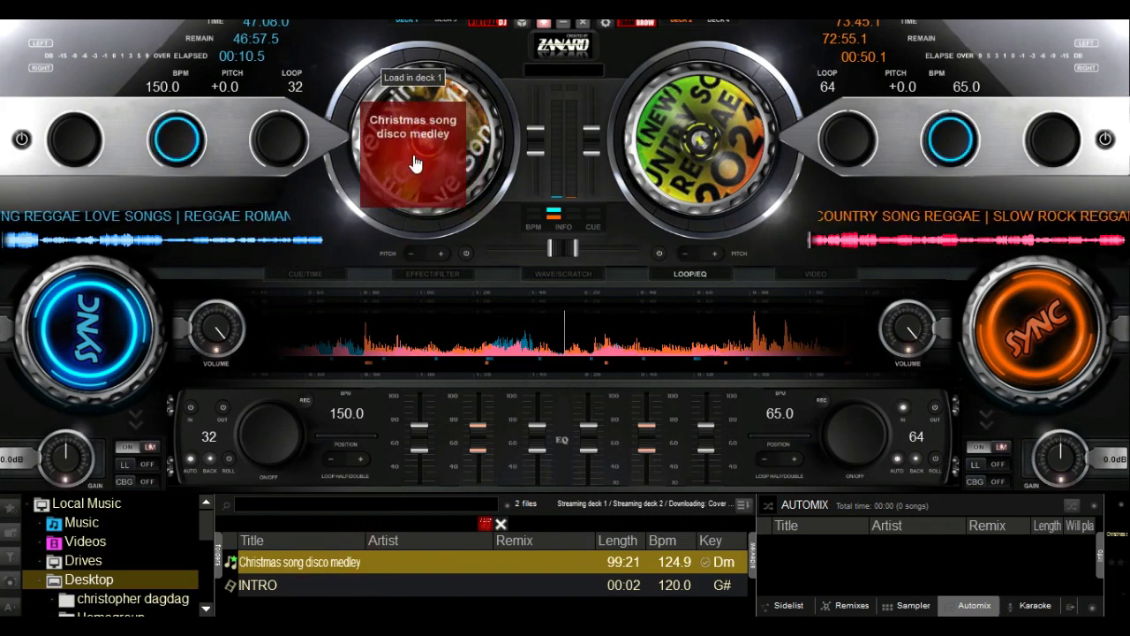
{"action": "left_click", "coordinate": [177, 141]}
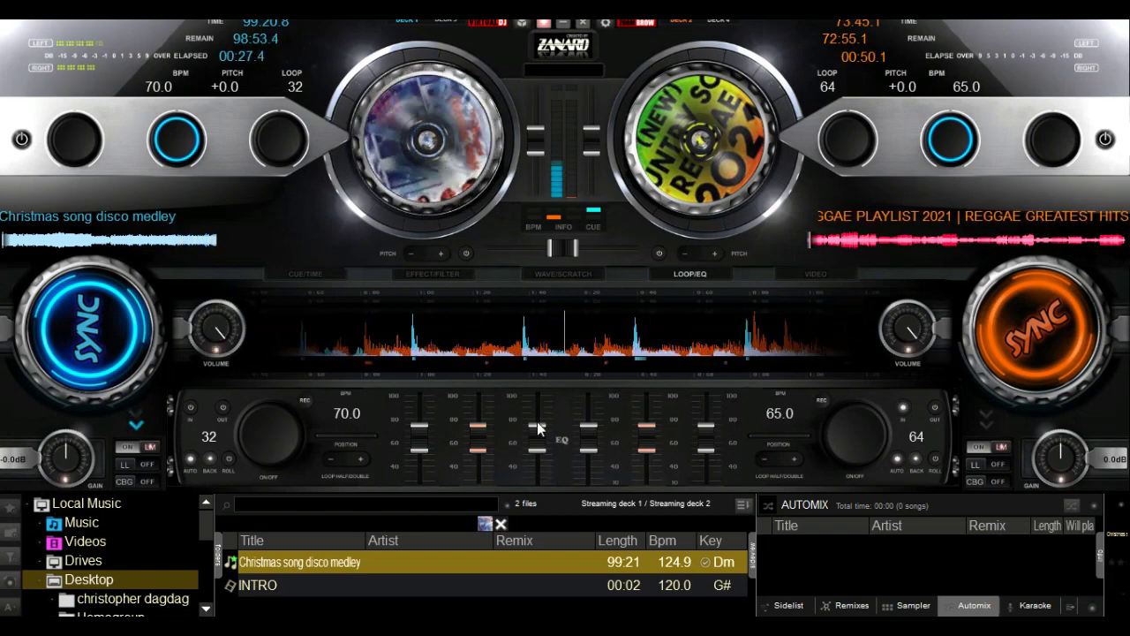
{"action": "mouse_move", "coordinate": [536, 424]}
{"action": "left_mouse_down"}
{"action": "mouse_move", "coordinate": [537, 395]}
{"action": "mouse_move", "coordinate": [530, 487]}
{"action": "mouse_move", "coordinate": [538, 421]}
{"action": "left_mouse_up"}
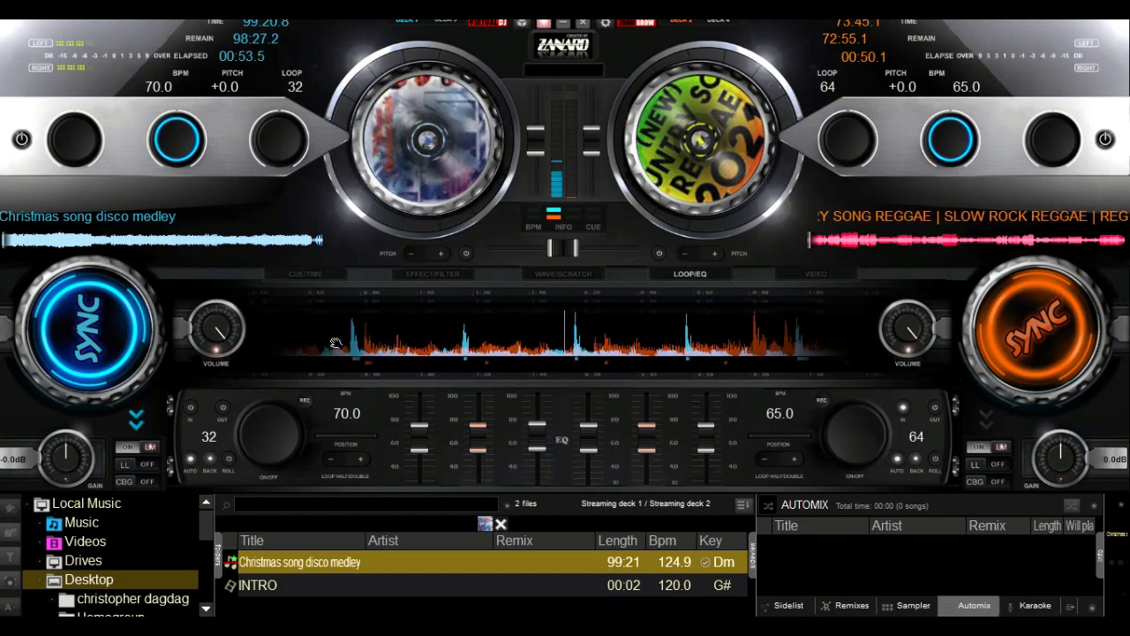
Load and play "Christmas song disco medley" on deck 2 and try the crossfader on deck 1's side and on deck 2's side
{"action": "left_click_drag", "start_coordinate": [370, 561], "coordinate": [779, 177]}
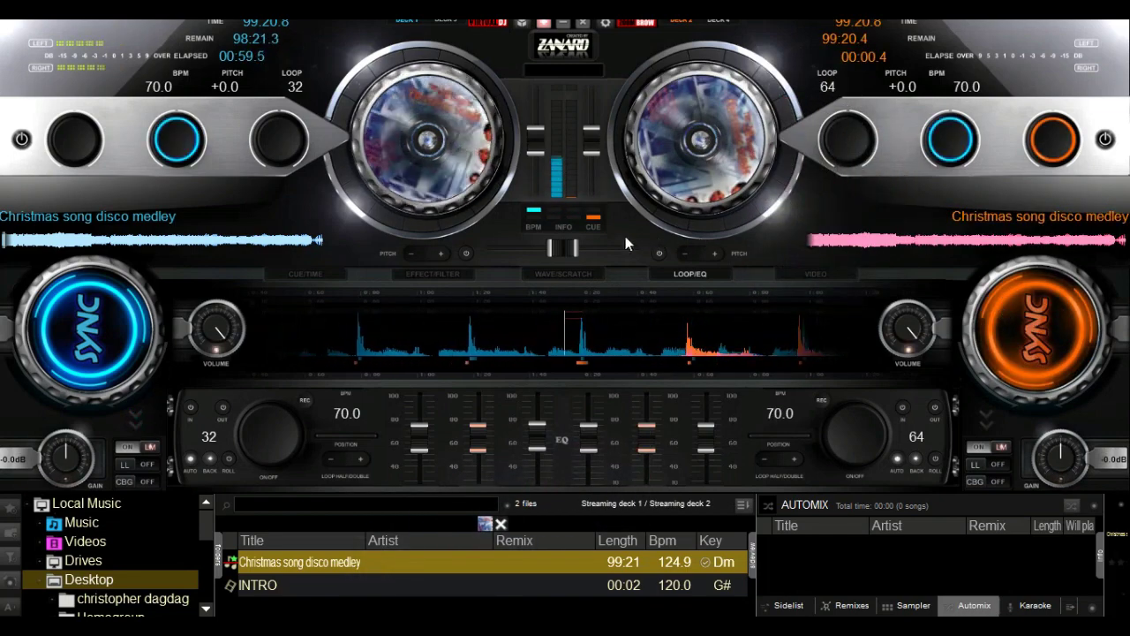
{"action": "left_click_drag", "start_coordinate": [558, 248], "coordinate": [461, 259]}
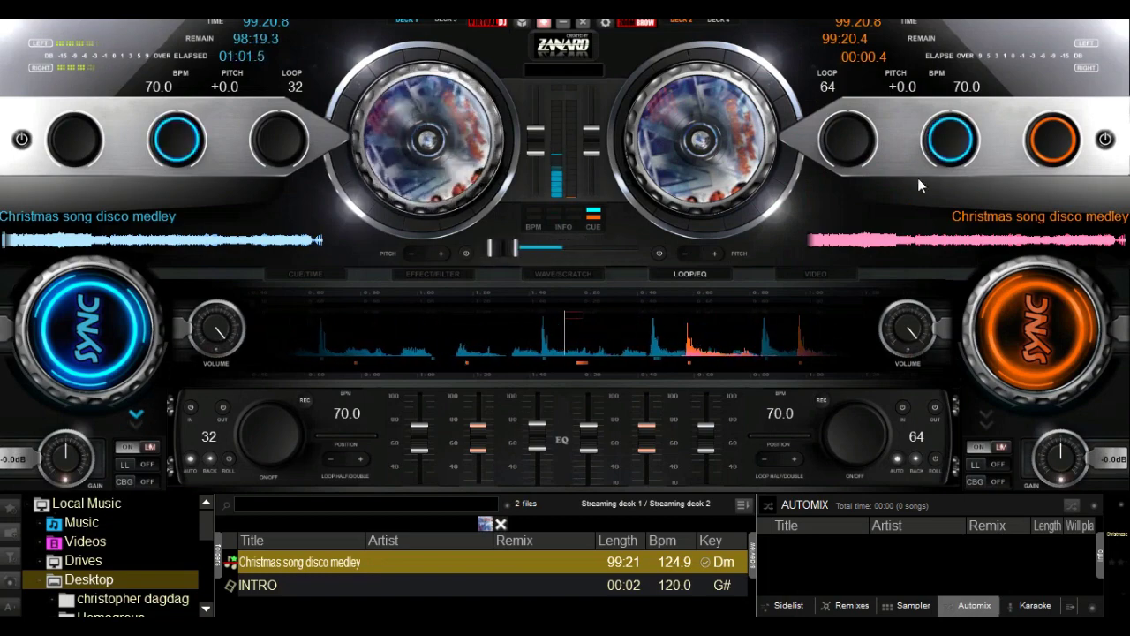
{"action": "left_click", "coordinate": [845, 150]}
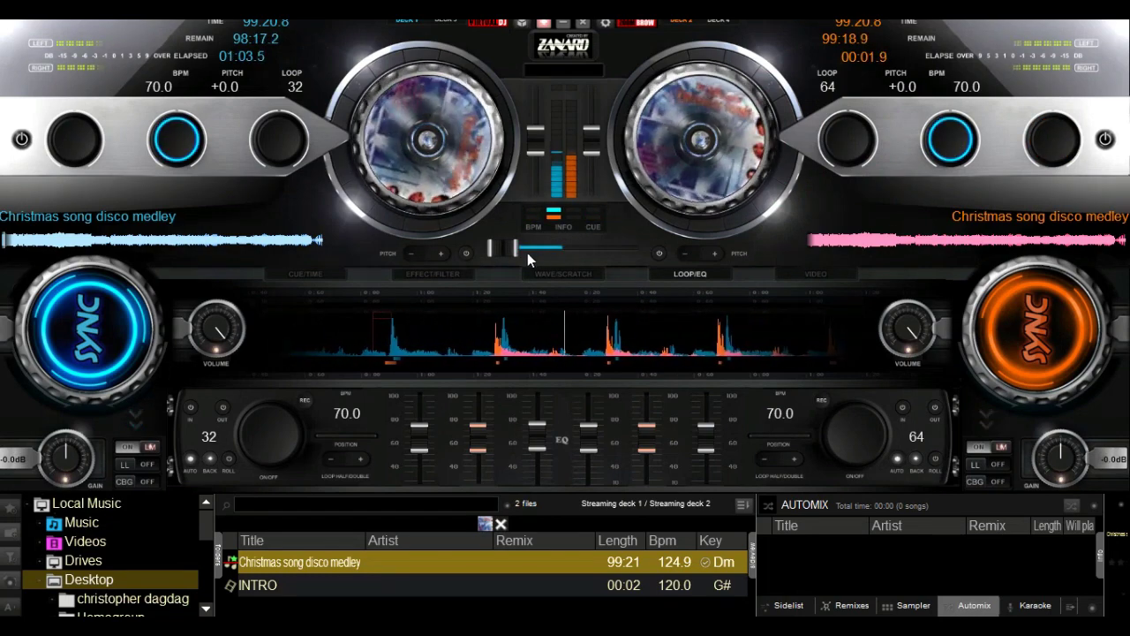
{"action": "left_click_drag", "start_coordinate": [527, 253], "coordinate": [633, 263]}
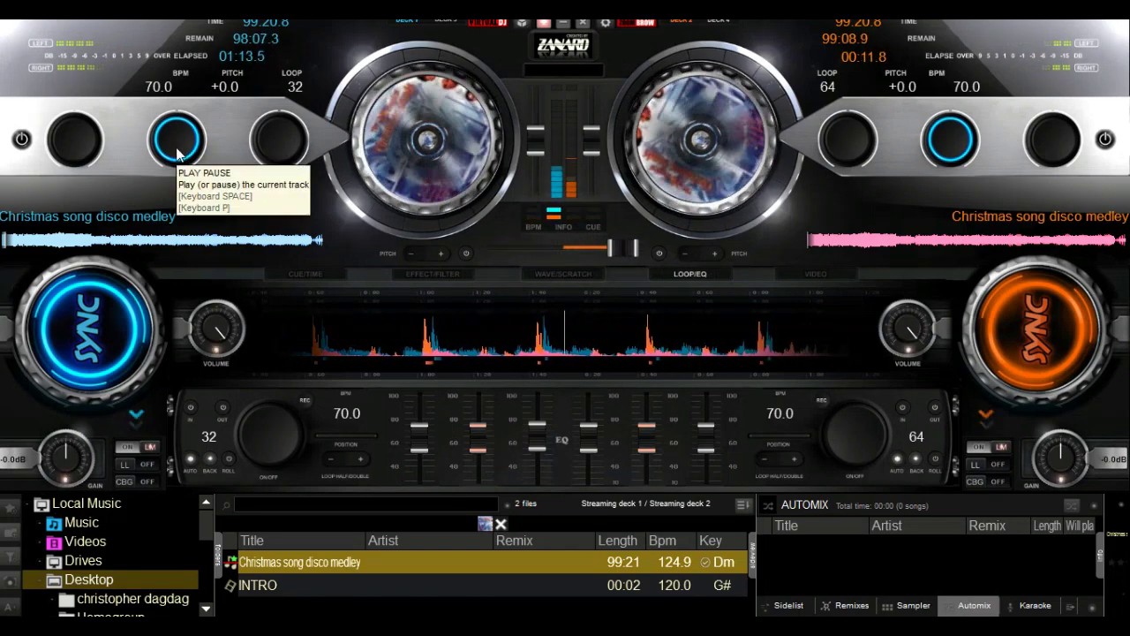
Try the pitch faders by setting deck 1 to -39.0 and deck 2 to +0.4
{"action": "left_click_drag", "start_coordinate": [537, 134], "coordinate": [528, 207]}
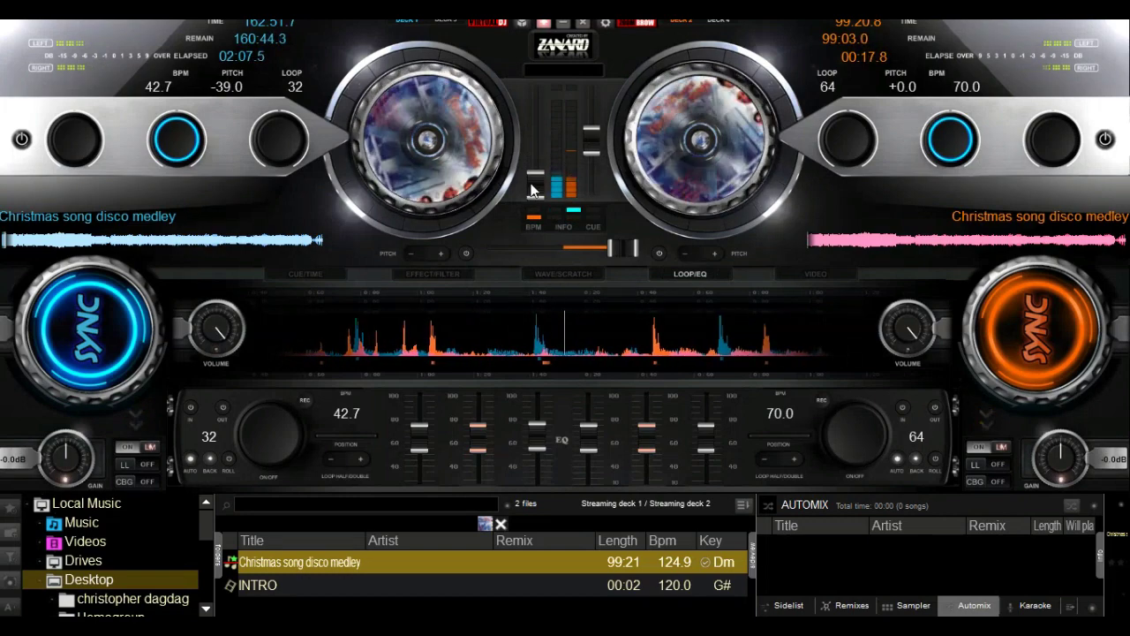
{"action": "mouse_move", "coordinate": [535, 184]}
{"action": "left_mouse_down"}
{"action": "mouse_move", "coordinate": [540, 114]}
{"action": "mouse_move", "coordinate": [536, 203]}
{"action": "left_mouse_up"}
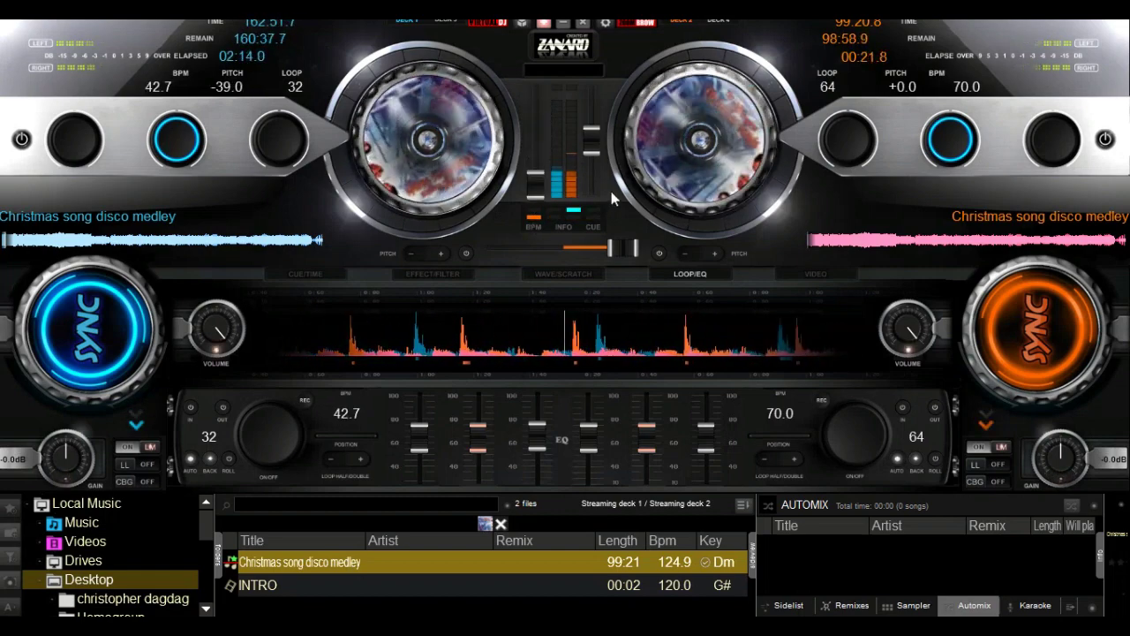
{"action": "mouse_move", "coordinate": [593, 151]}
{"action": "left_mouse_down"}
{"action": "mouse_move", "coordinate": [591, 168]}
{"action": "mouse_move", "coordinate": [593, 144]}
{"action": "left_mouse_up"}
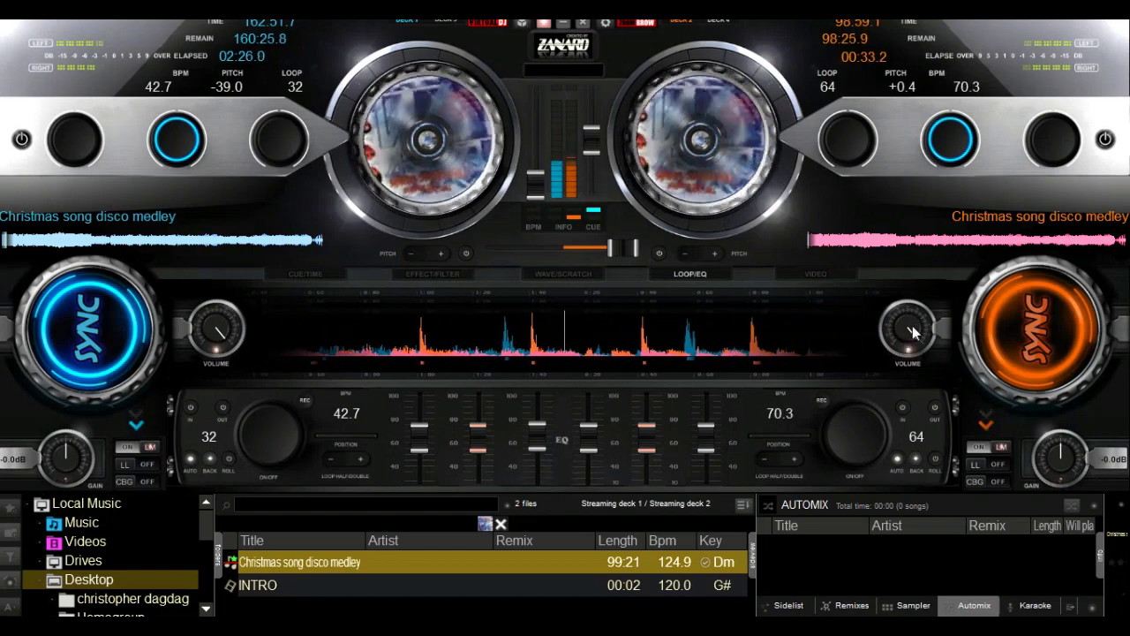
{"action": "mouse_move", "coordinate": [912, 332]}
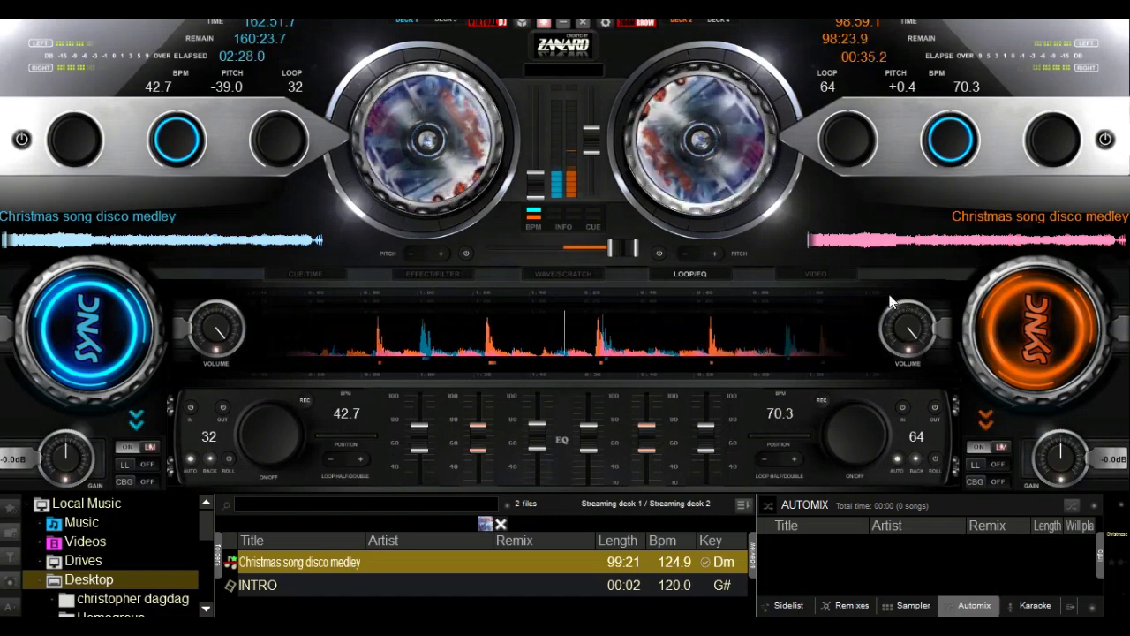